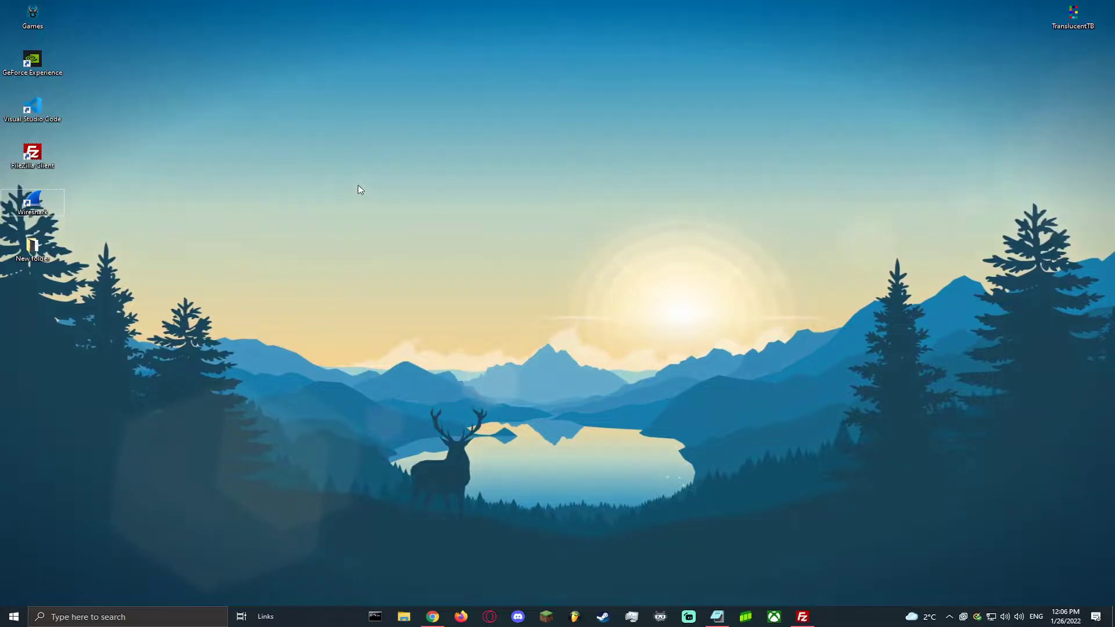
# Switch to Chrome and go to the download section of the wireshark.org site
pyautogui.click(431, 613)
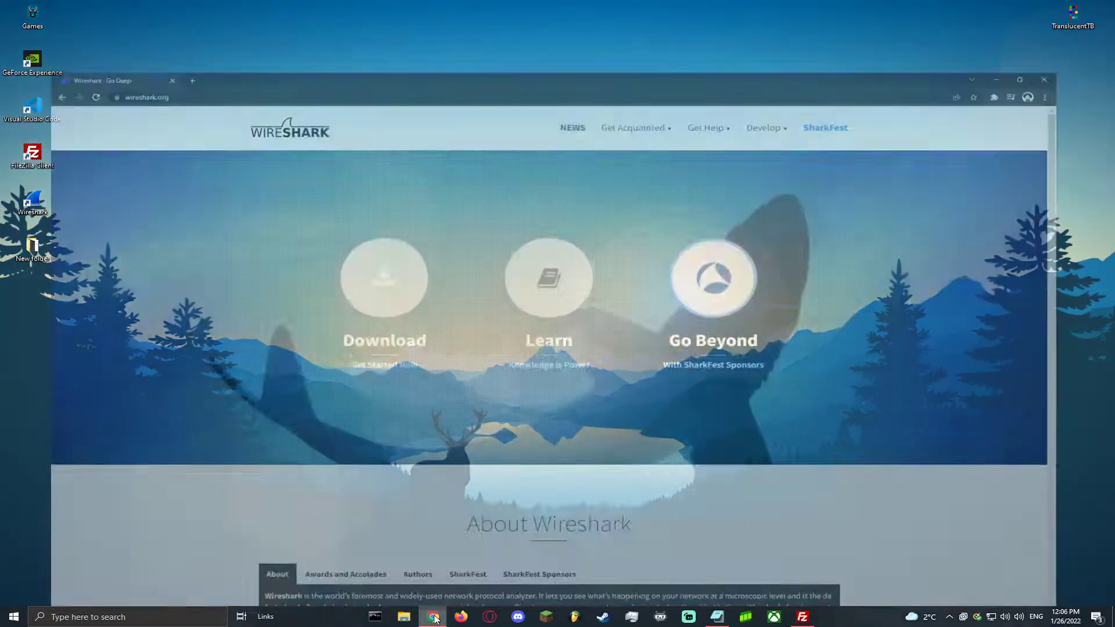
pyautogui.click(144, 28)
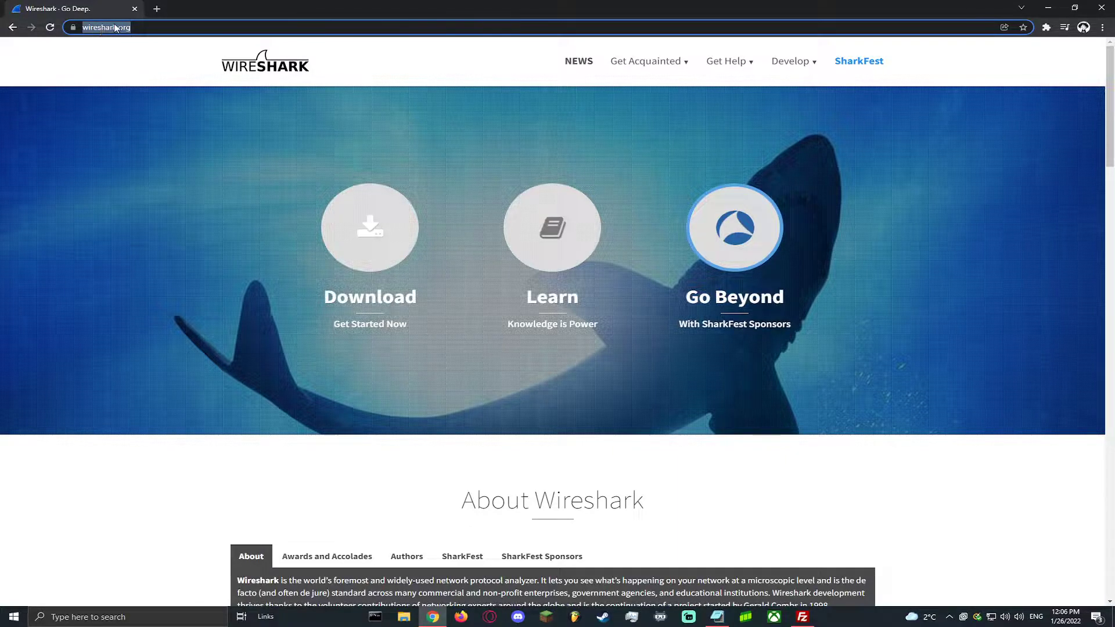
pyautogui.click(350, 234)
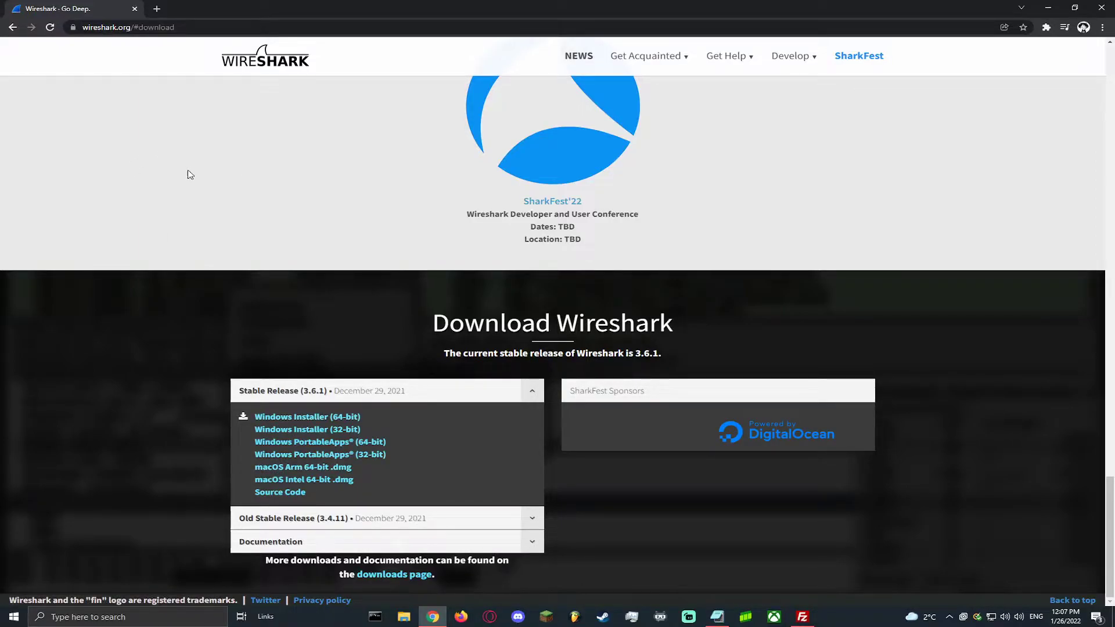
# Review the Linux command "sudo apt-get install wireshark" in Black Notepad, and minimize both the note and the browser
pyautogui.click(717, 616)
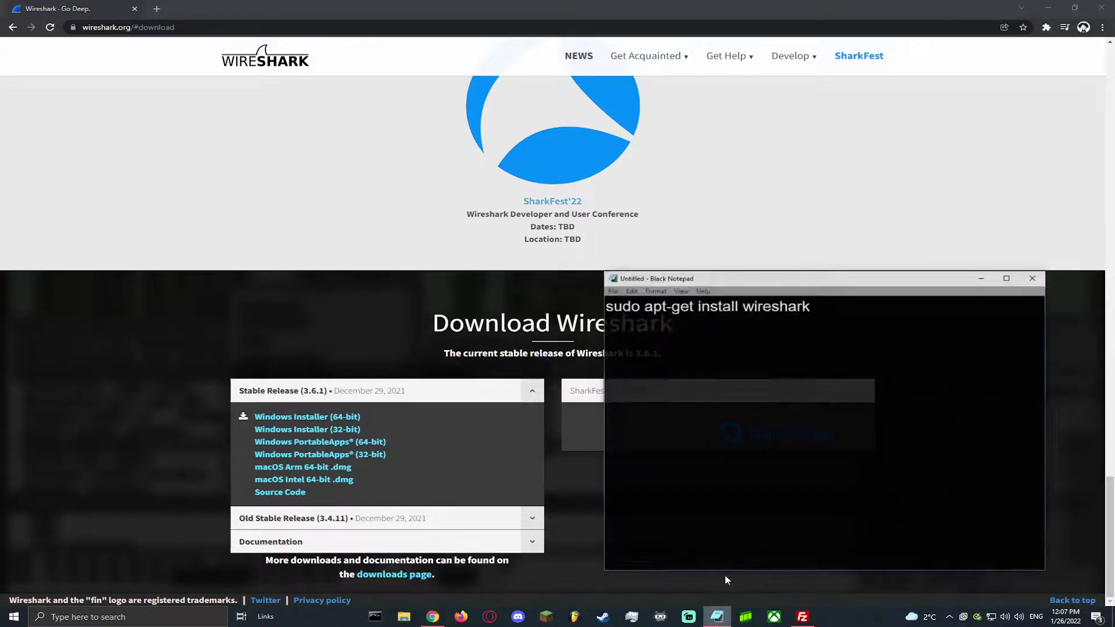
pyautogui.hotkey('ctrl', 'a')
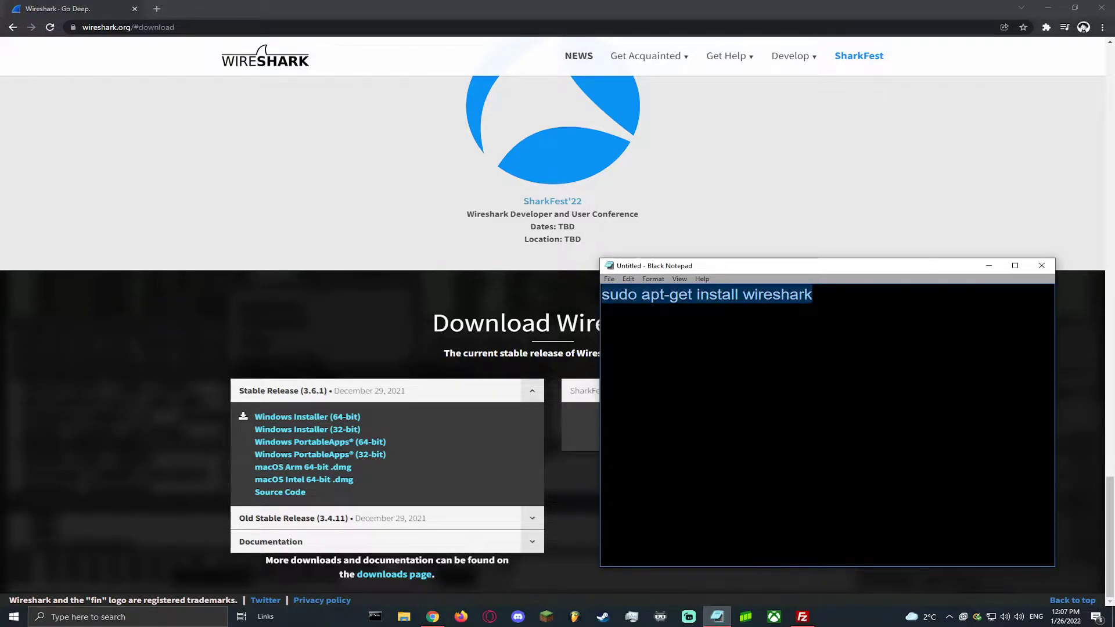
pyautogui.click(814, 296)
pyautogui.doubleClick(629, 294)
pyautogui.click(669, 294)
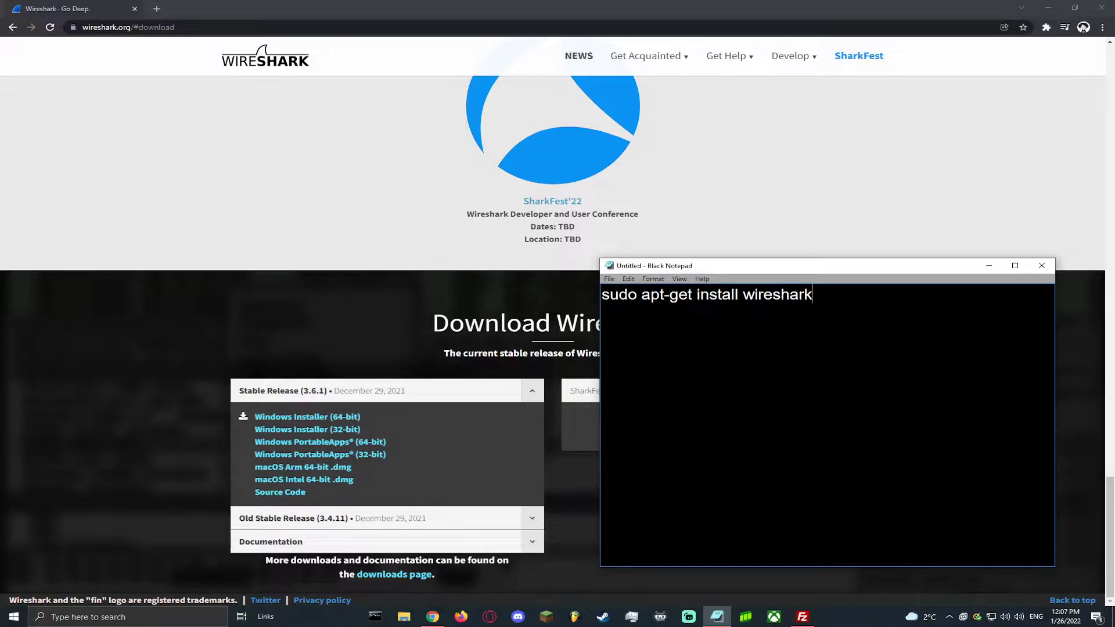
pyautogui.click(990, 267)
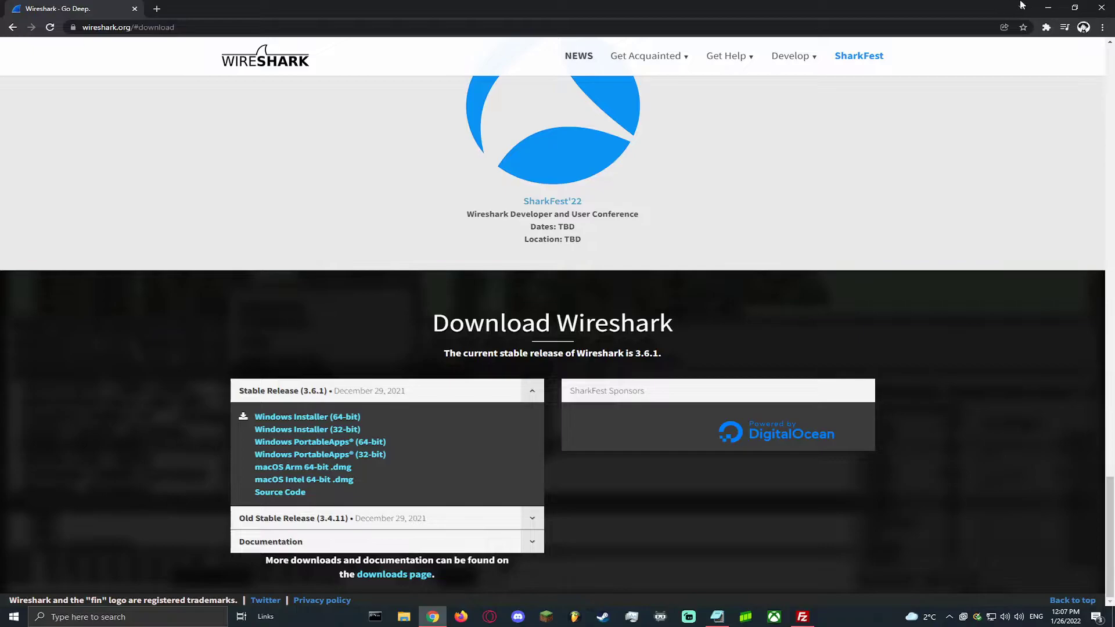
pyautogui.click(1050, 8)
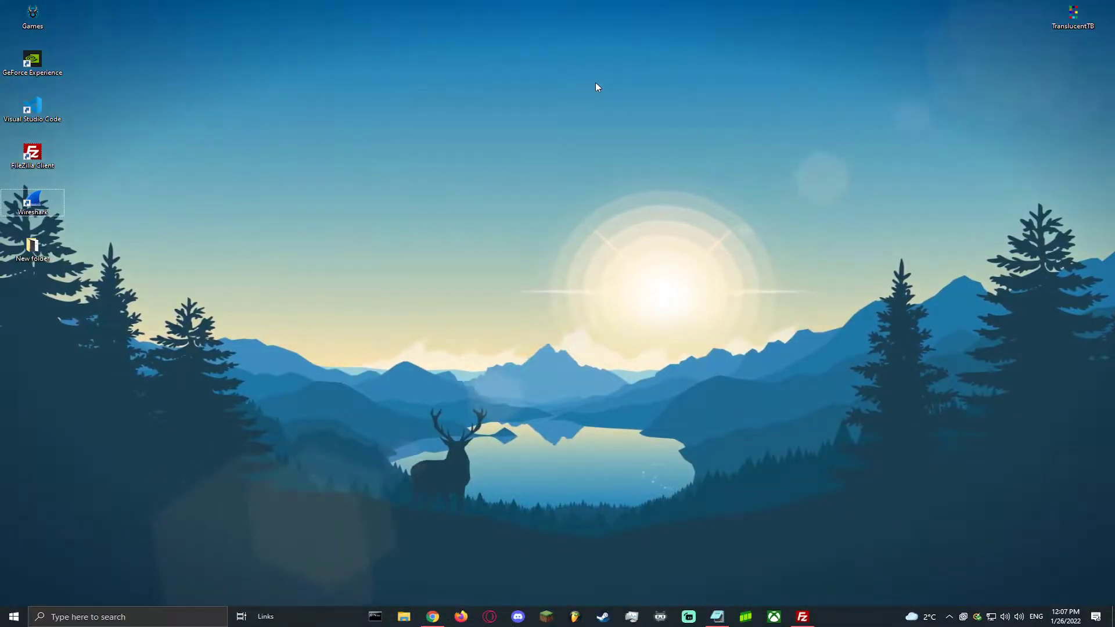
# Launch Wireshark from the desktop as administrator and move its window toward the middle of the screen
pyautogui.rightClick(17, 197)
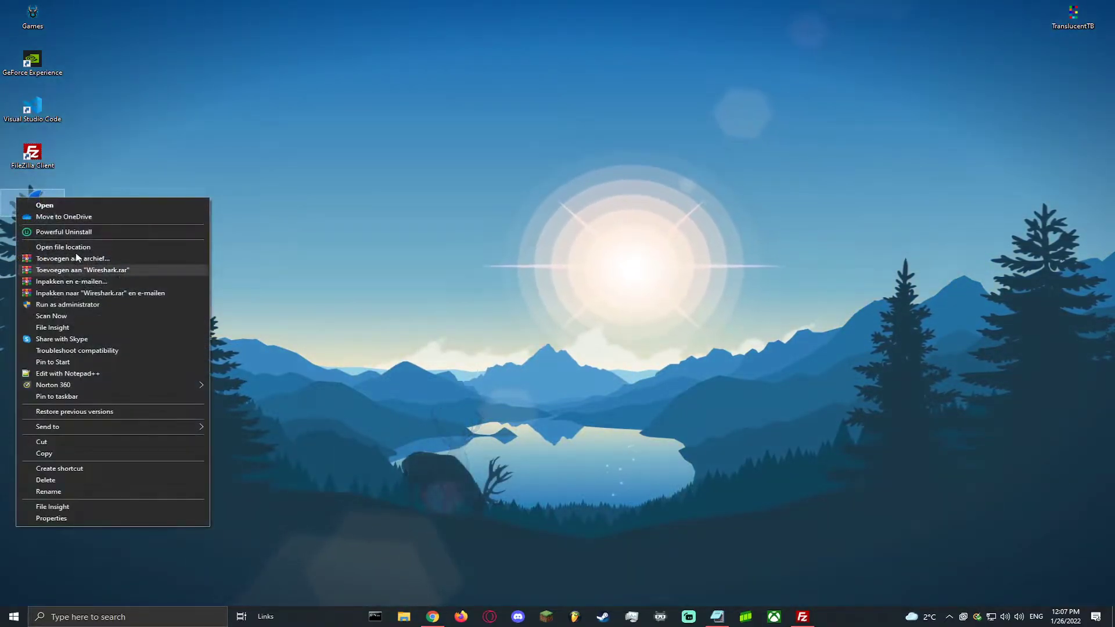
pyautogui.click(67, 304)
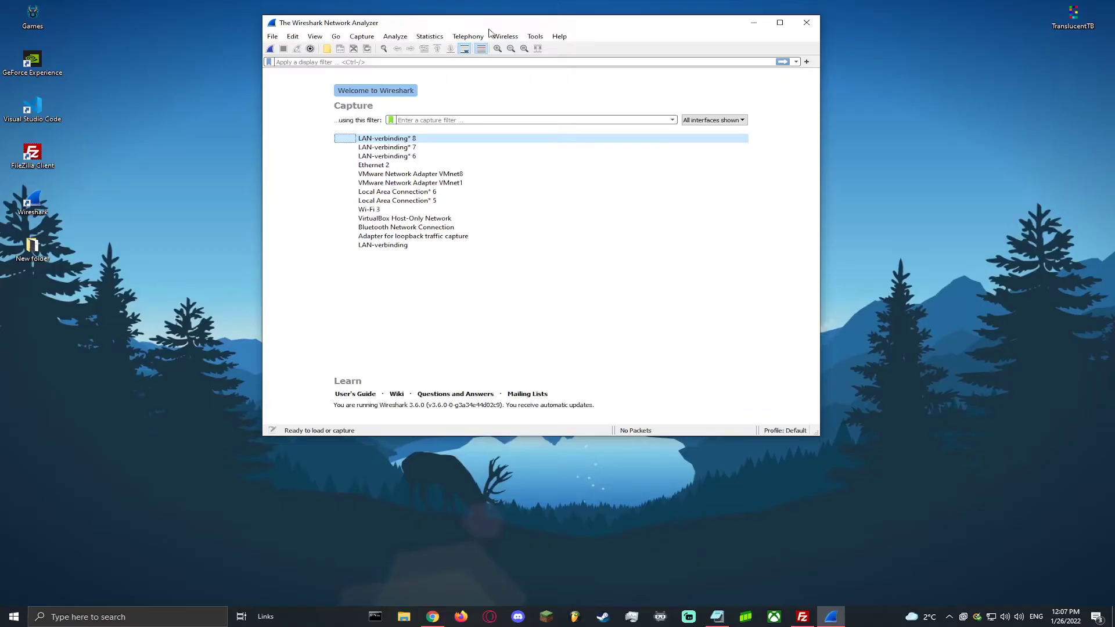
pyautogui.moveTo(490, 27); pyautogui.dragTo(525, 58)
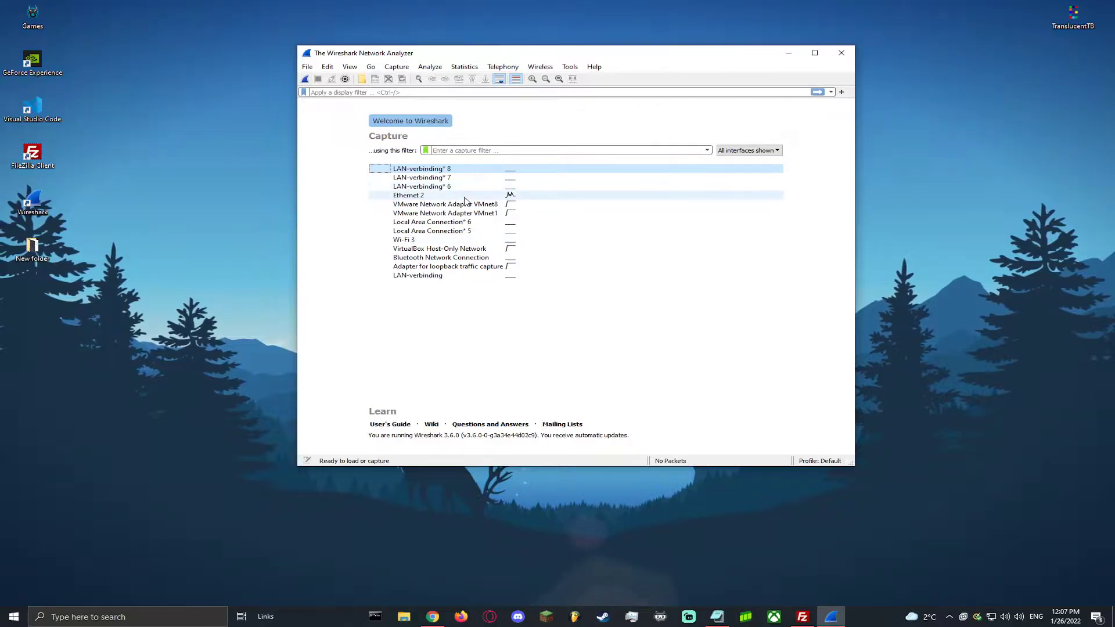
# Capture live traffic on the Ethernet 2 interface for a short while and stop the capture
pyautogui.moveTo(464, 201)
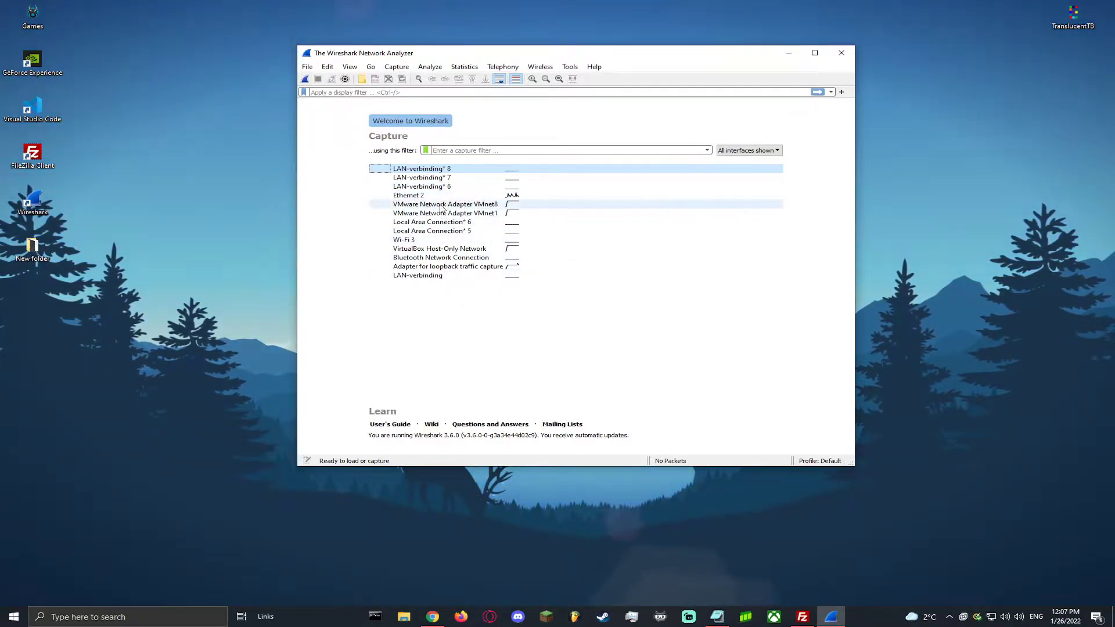
pyautogui.doubleClick(409, 200)
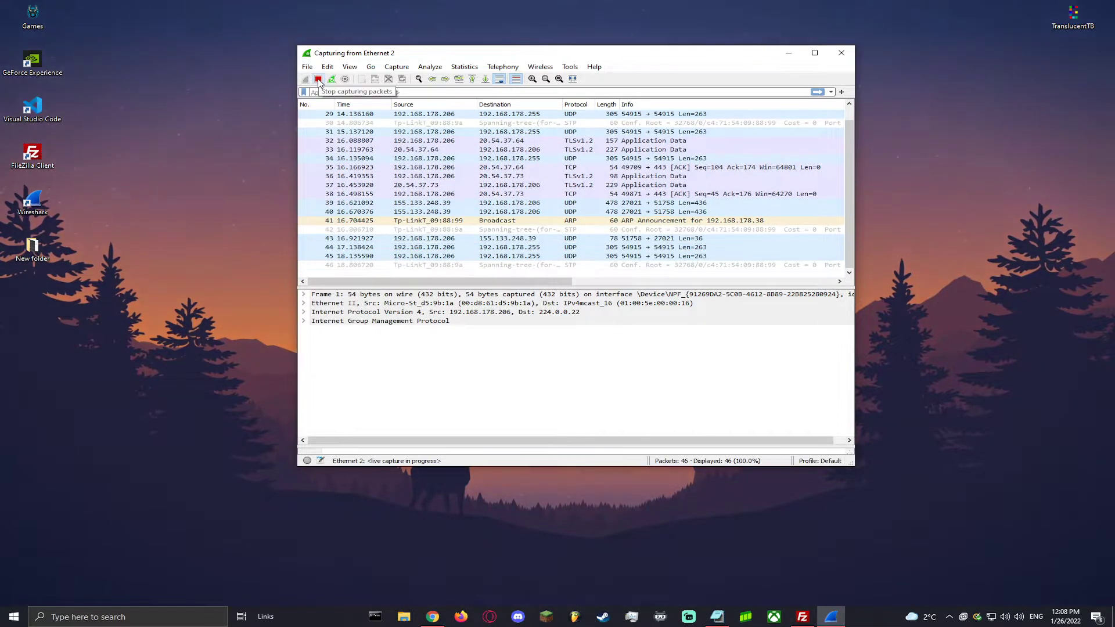
pyautogui.click(318, 80)
# Look through the captured packets from first to last, checking their sources, destinations and protocols
pyautogui.click(813, 55)
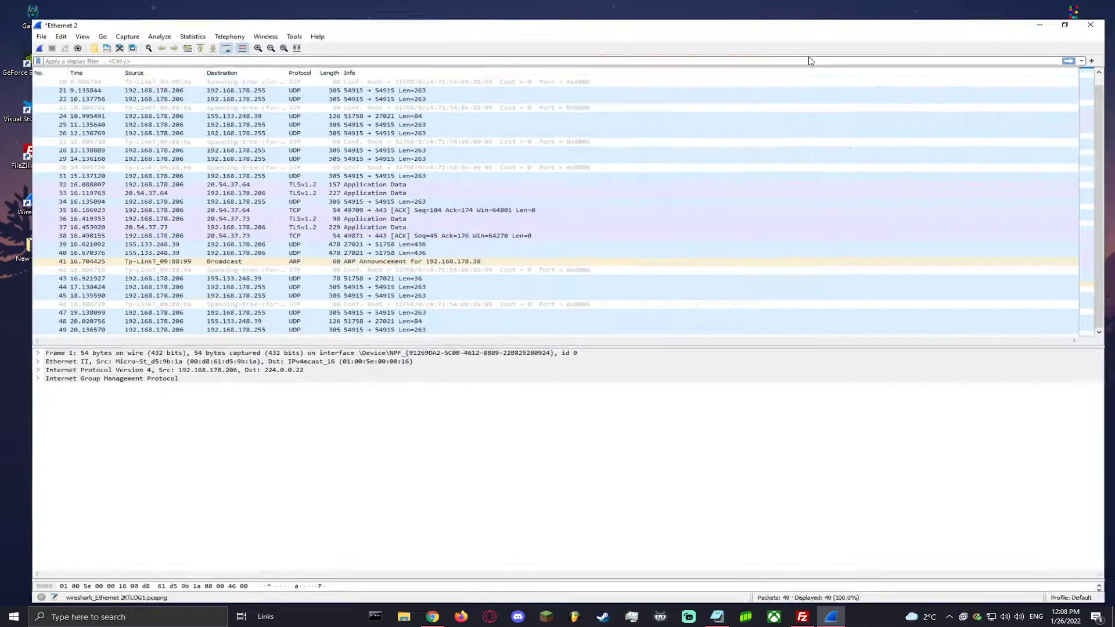
pyautogui.scroll(6, 221, 267)
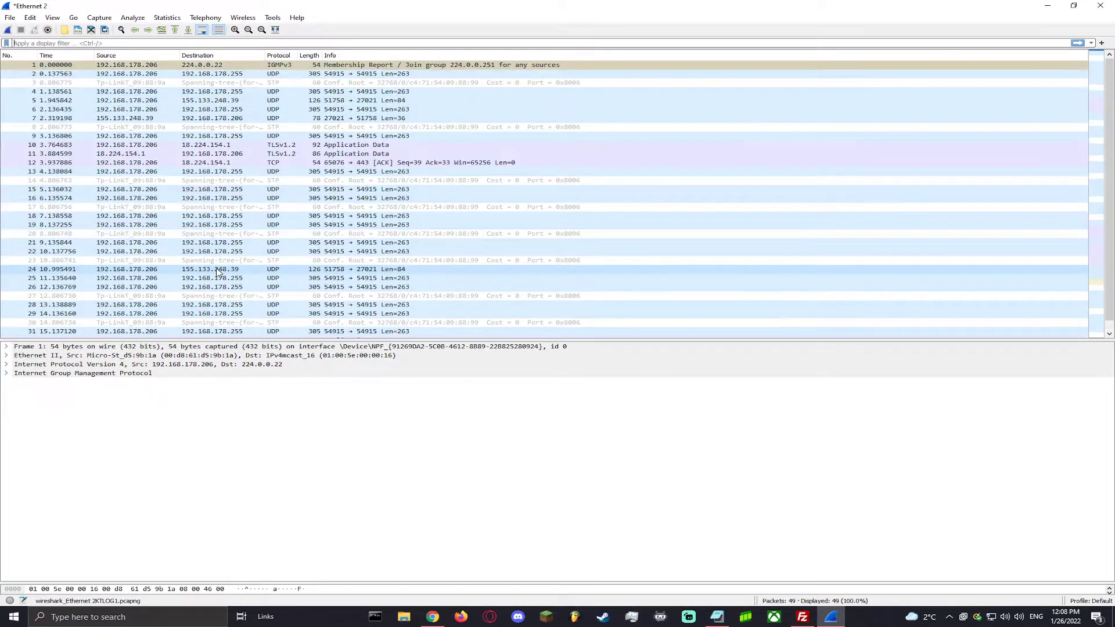
pyautogui.scroll(-6, 235, 248)
pyautogui.doubleClick(380, 14)
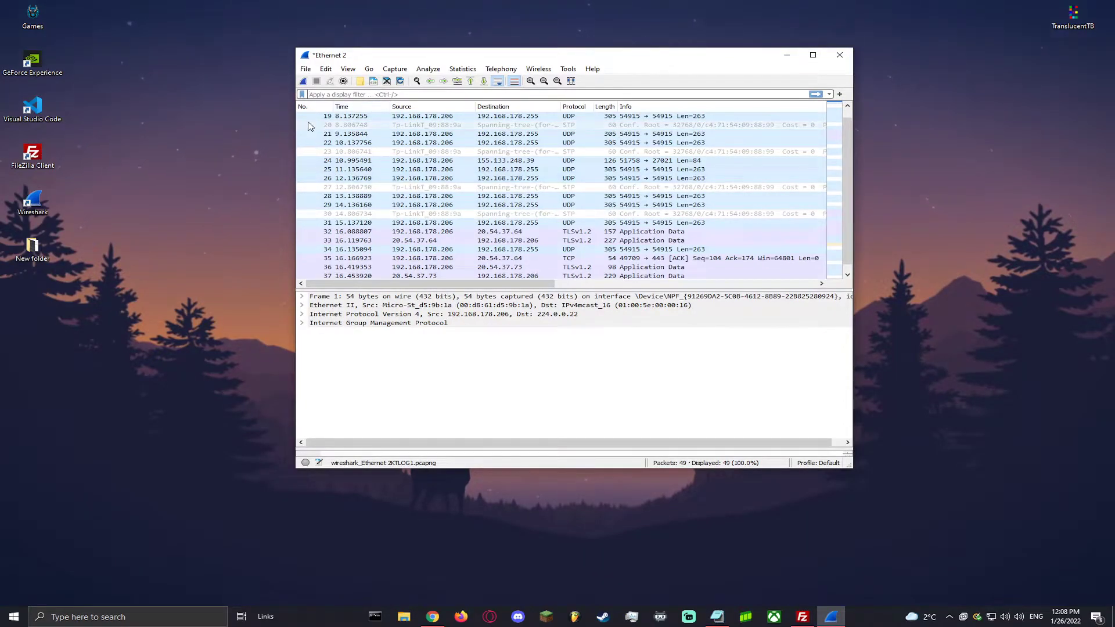
pyautogui.scroll(6, 321, 138)
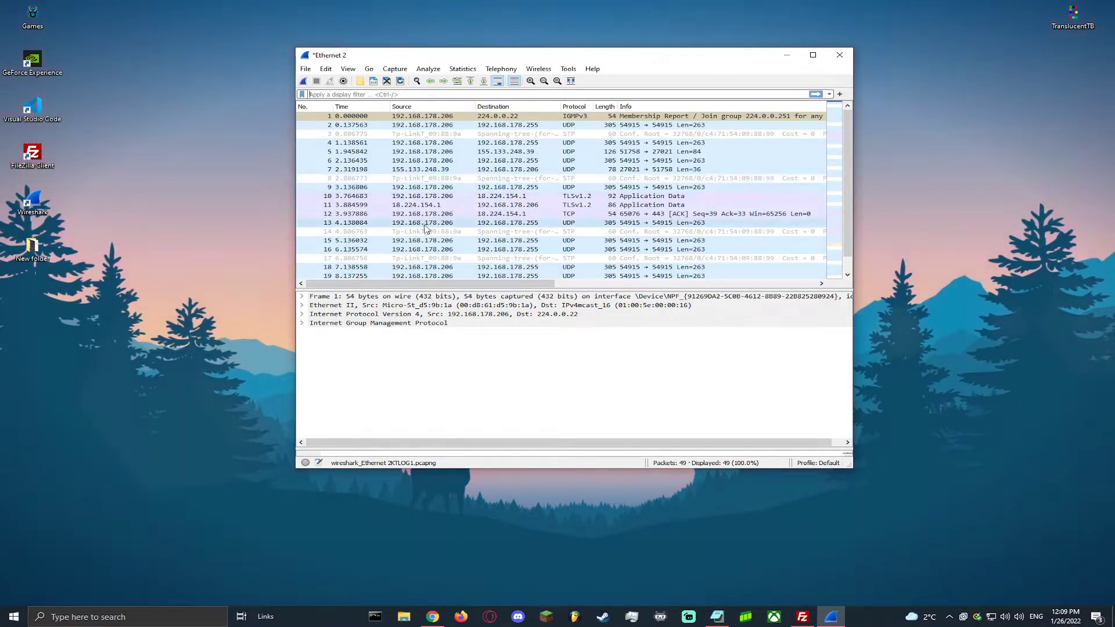
pyautogui.scroll(-7, 469, 262)
pyautogui.scroll(-4, 469, 261)
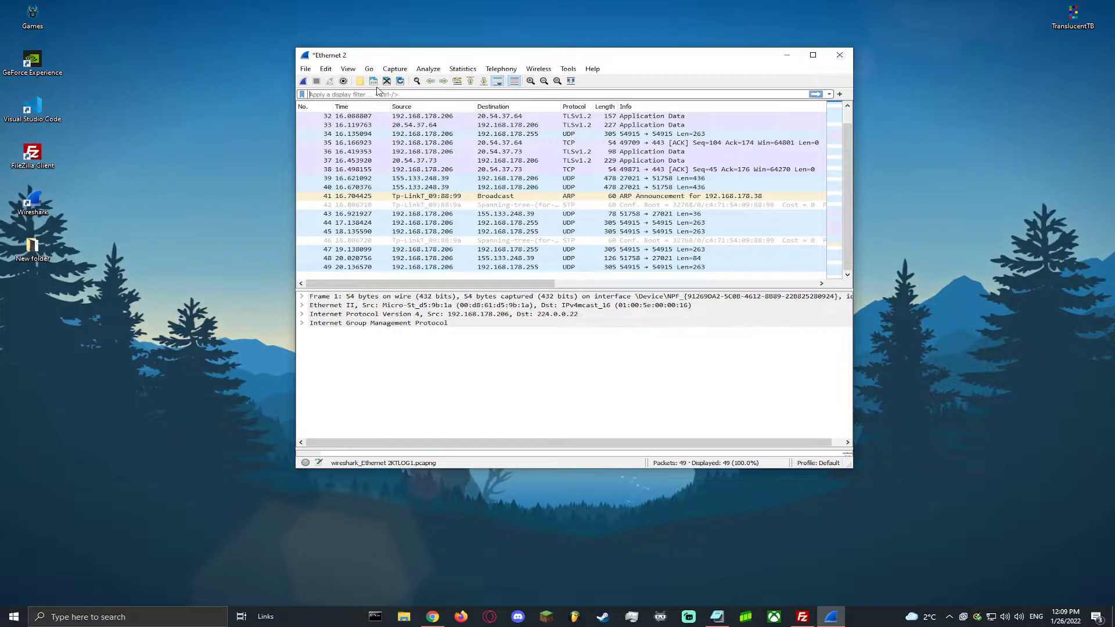
# Apply the display filter "udp" and look through the filtered packets
pyautogui.write('udp')
pyautogui.press('Return')
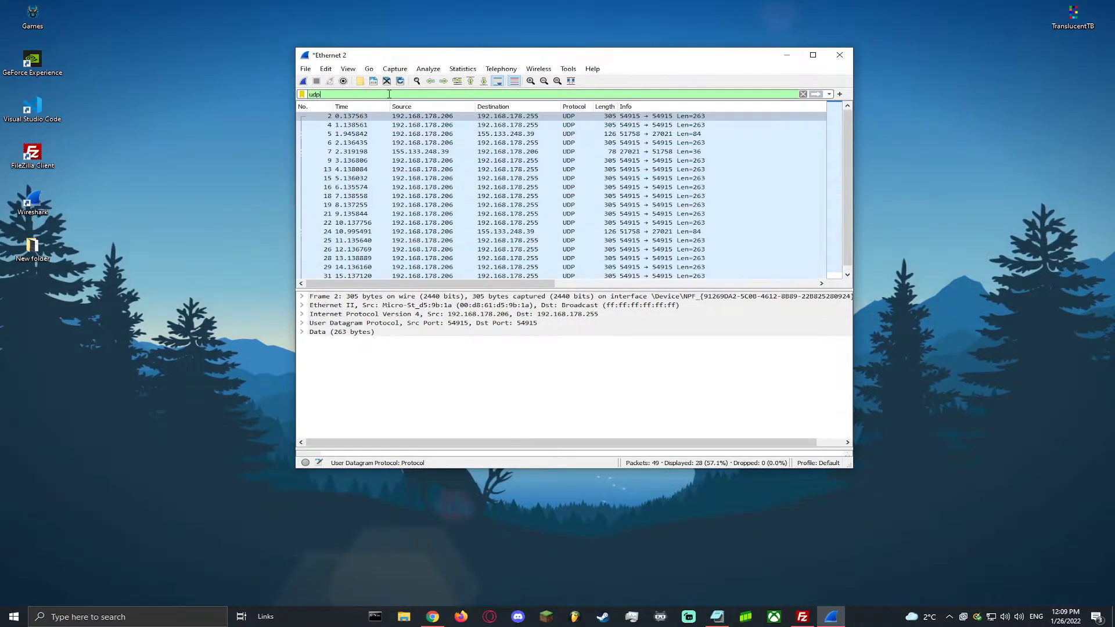
pyautogui.scroll(-4, 486, 255)
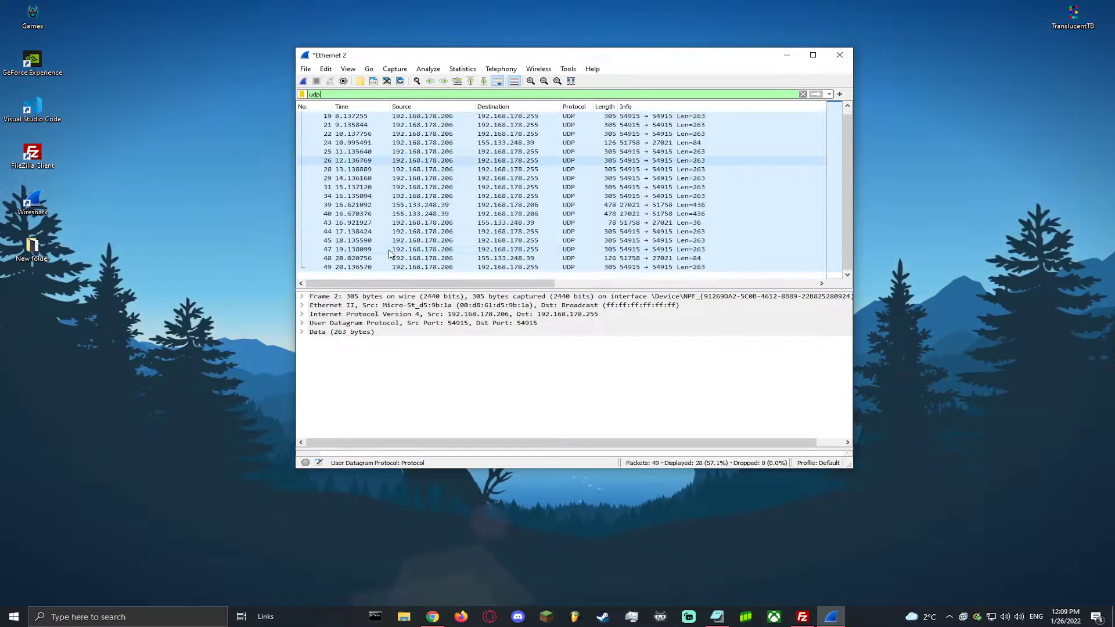
pyautogui.scroll(4, 377, 221)
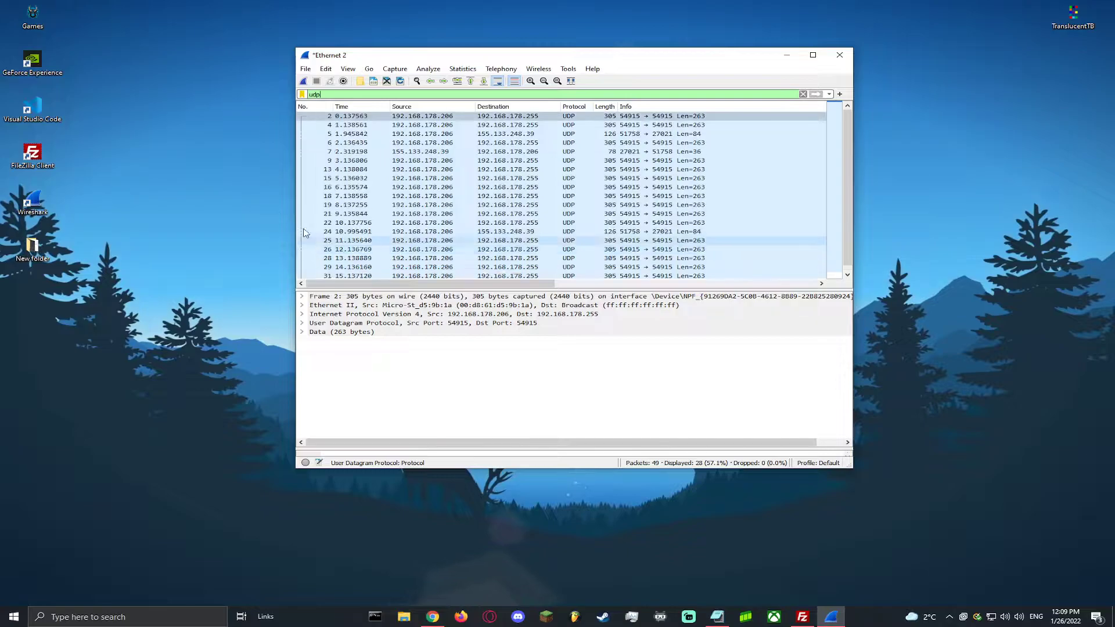
# Select the UDP packet with source 155.133.248.39 and examine its Frame, Ethernet II and Internet Protocol details
pyautogui.click(403, 152)
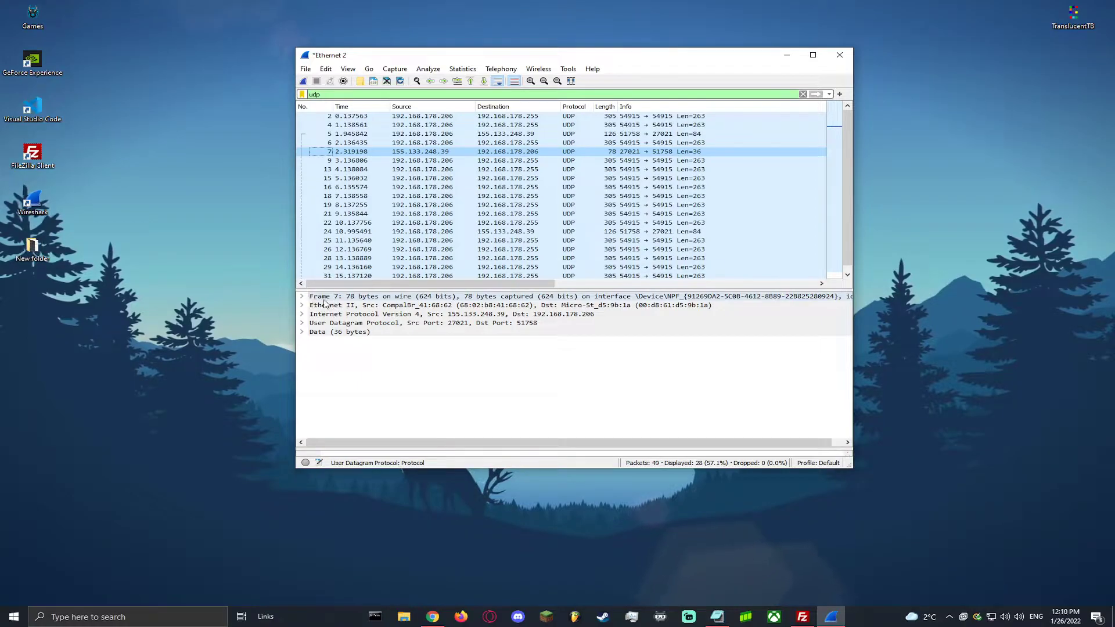
pyautogui.click(301, 297)
pyautogui.click(302, 298)
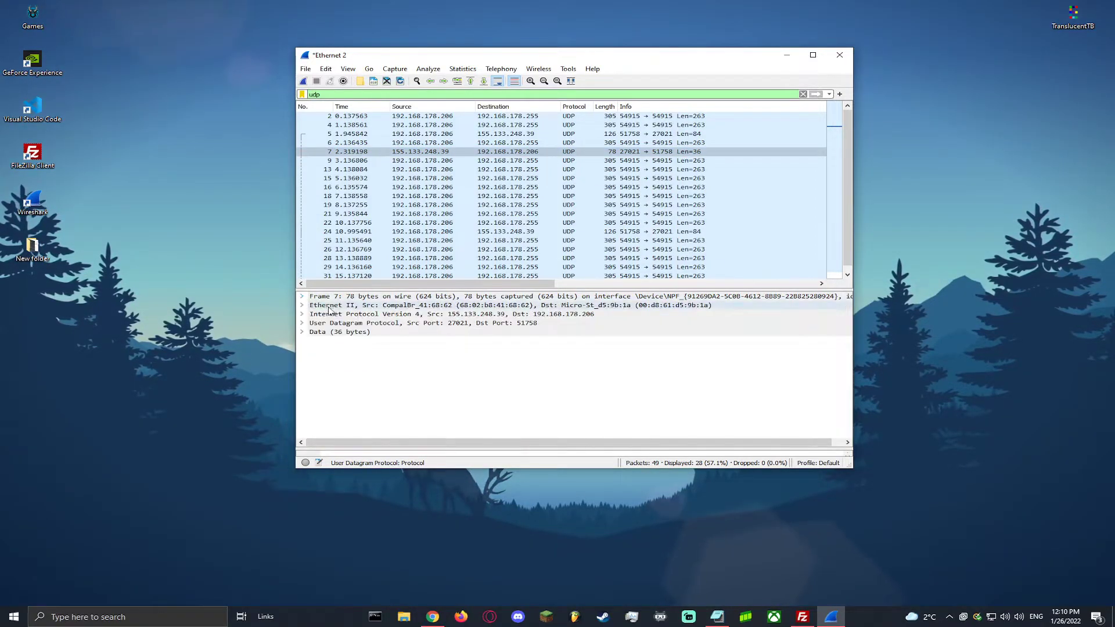
pyautogui.click(303, 306)
pyautogui.click(302, 305)
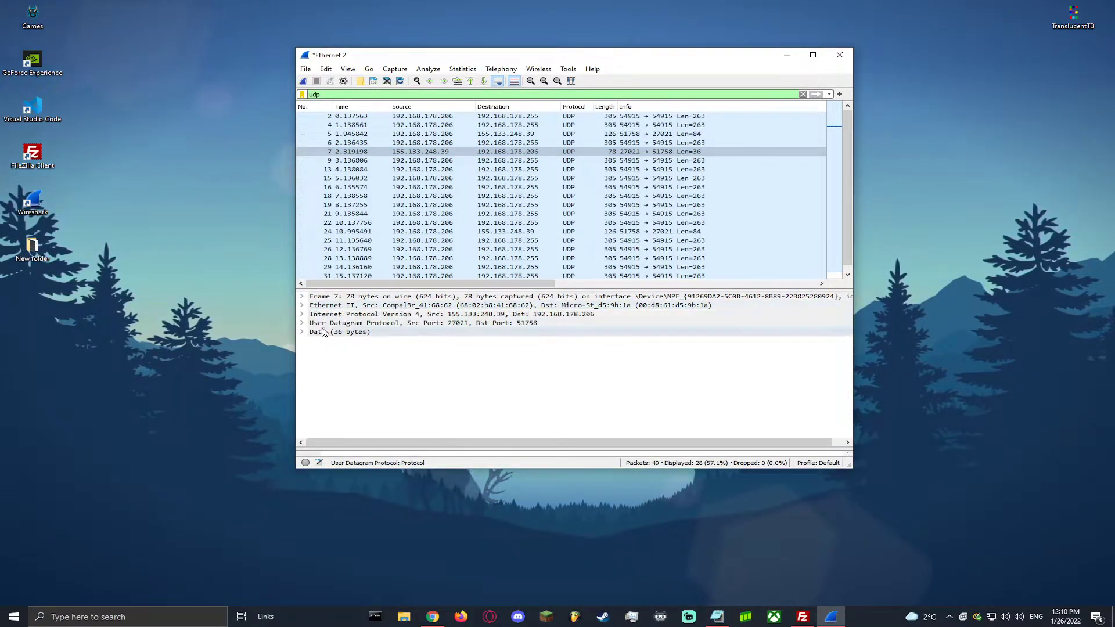
pyautogui.click(302, 314)
pyautogui.scroll(-1, 418, 332)
pyautogui.scroll(1, 406, 336)
pyautogui.click(302, 314)
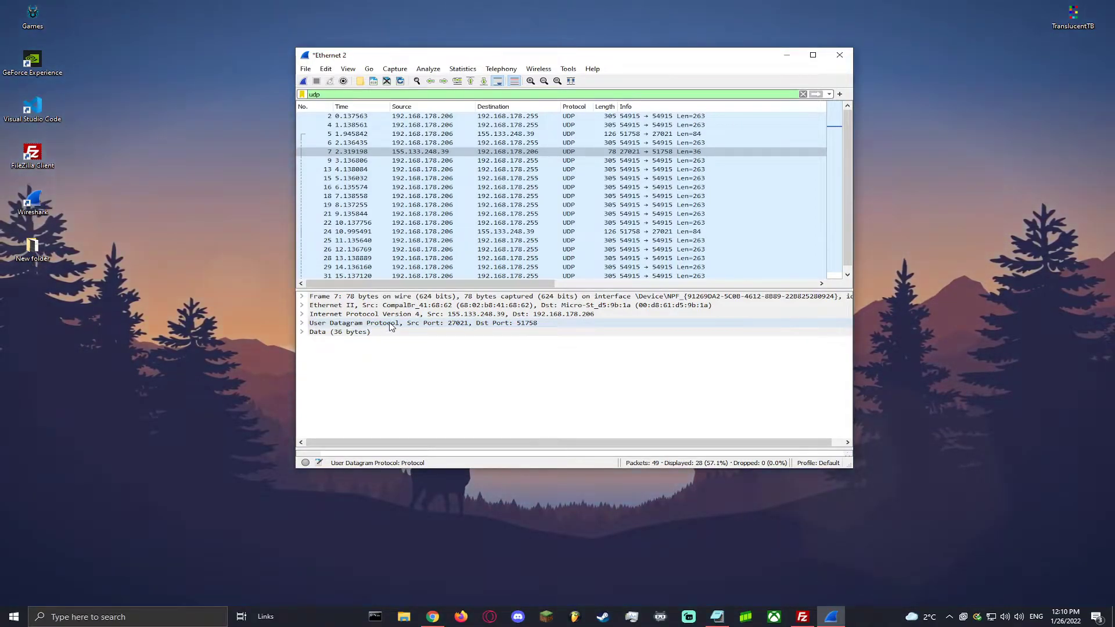
# Examine the selected packet's Data and User Datagram Protocol details, leaving the User Datagram Protocol section expanded
pyautogui.click(301, 332)
pyautogui.click(301, 332)
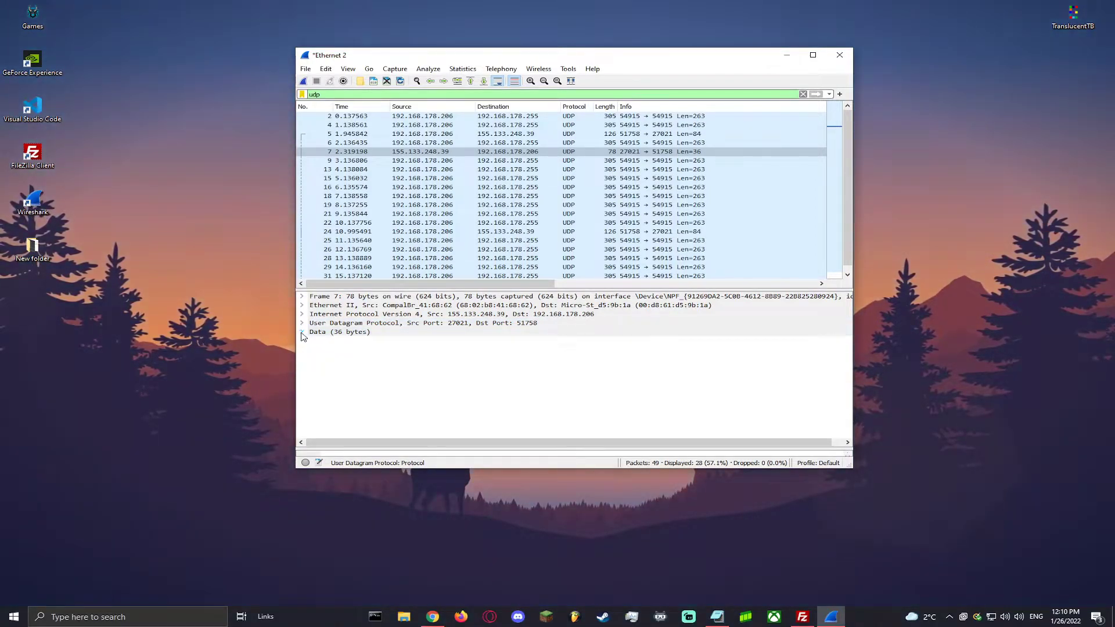
pyautogui.click(302, 324)
pyautogui.click(301, 323)
pyautogui.click(302, 323)
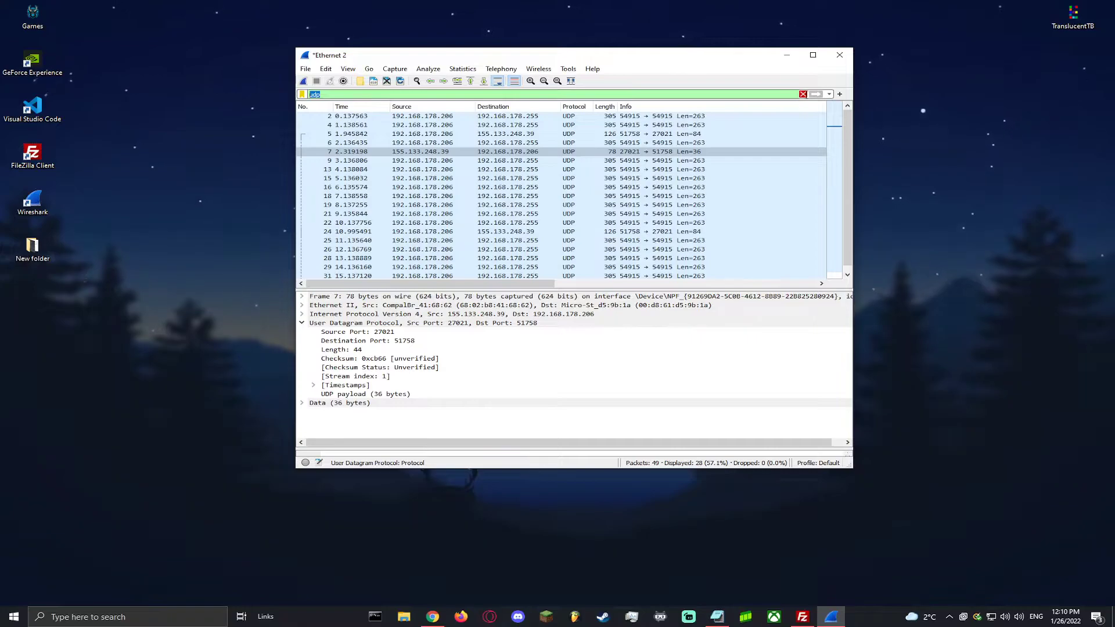
# Clear the current display filter and apply "tcp" instead
pyautogui.click(803, 94)
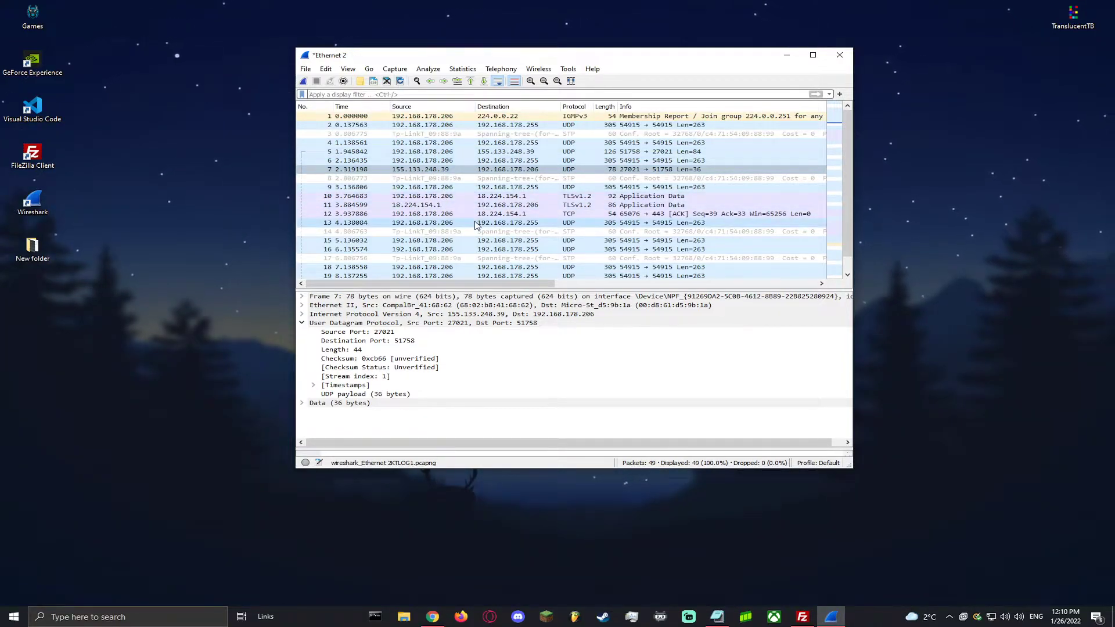
pyautogui.click(438, 96)
pyautogui.write('tcp')
pyautogui.press('Return')
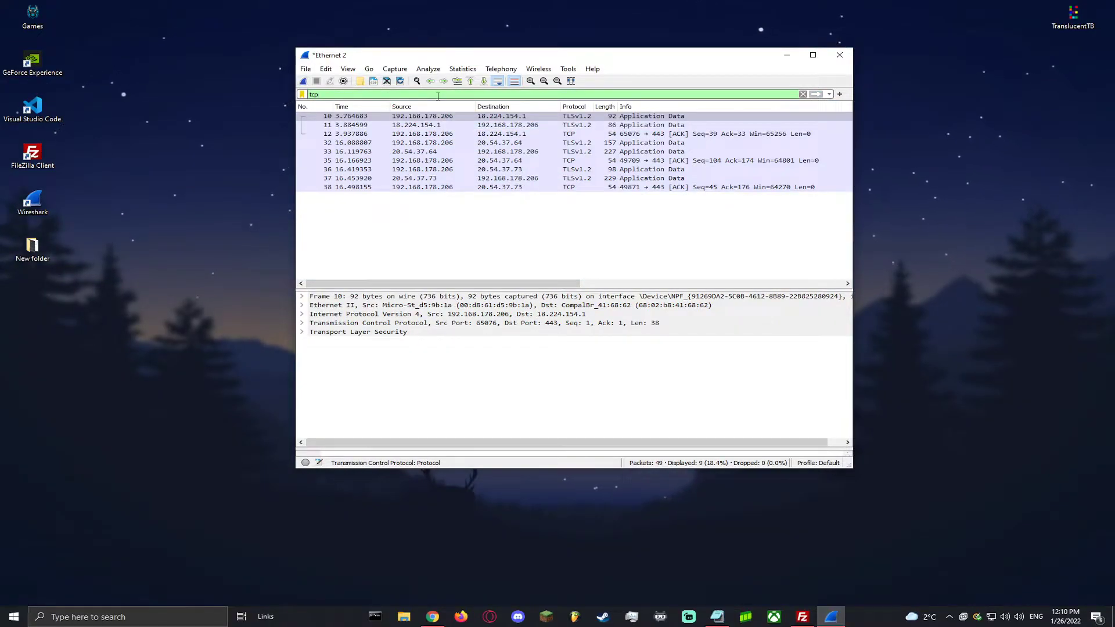
# Narrow the TCP filter to packets whose source is 192.168.178.206, using Apply as Filter with the "...and Selected" option
pyautogui.click(409, 119)
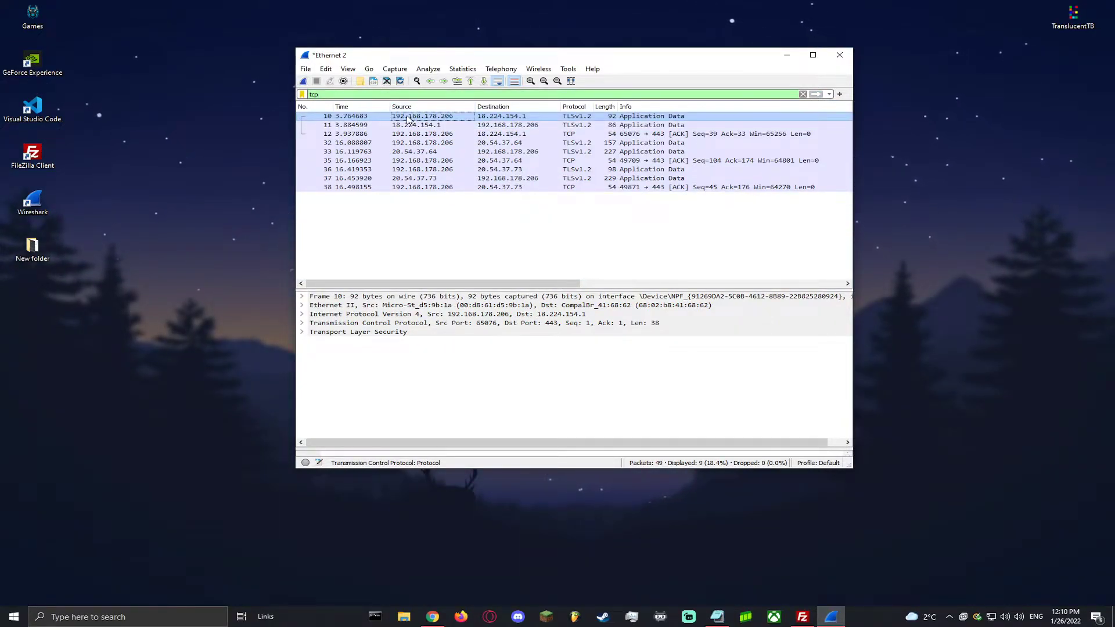
pyautogui.rightClick(410, 119)
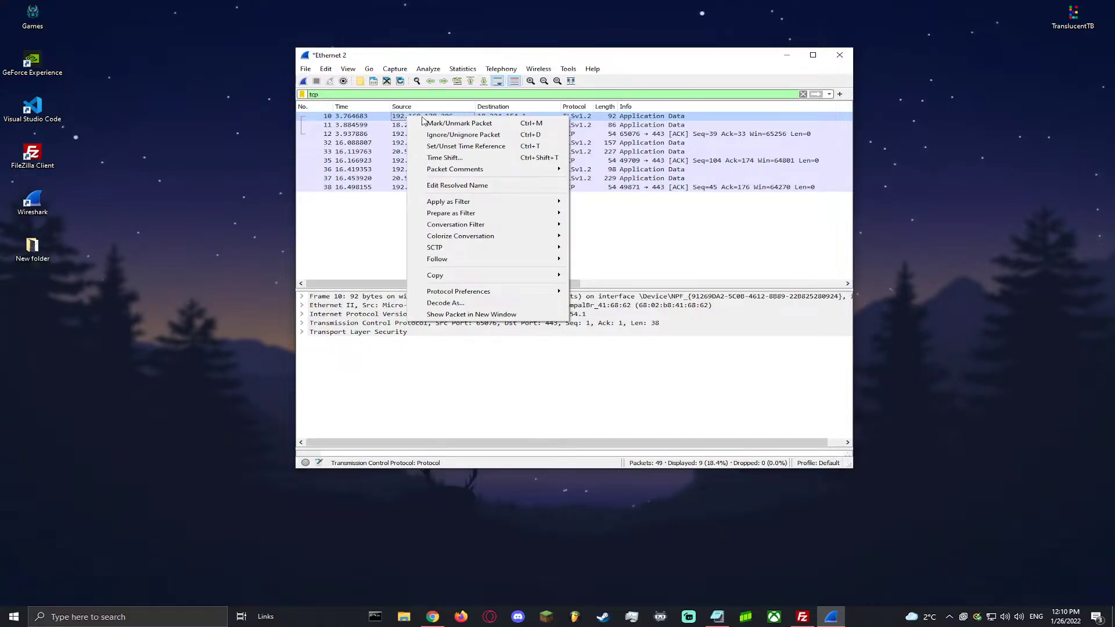
pyautogui.moveTo(516, 206)
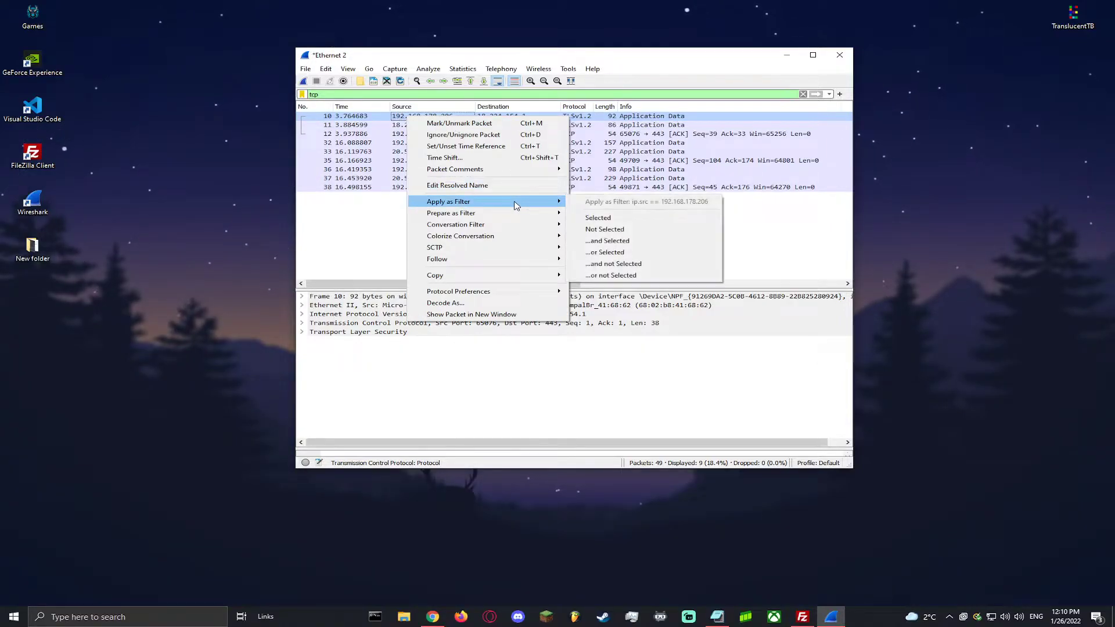
pyautogui.click(608, 243)
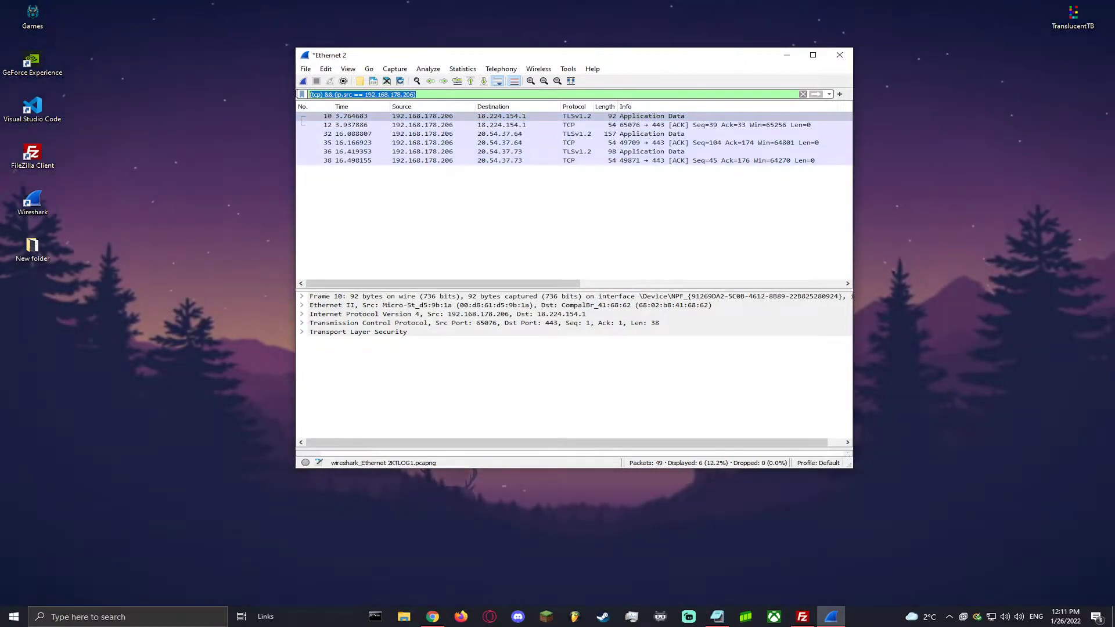
pyautogui.click(431, 177)
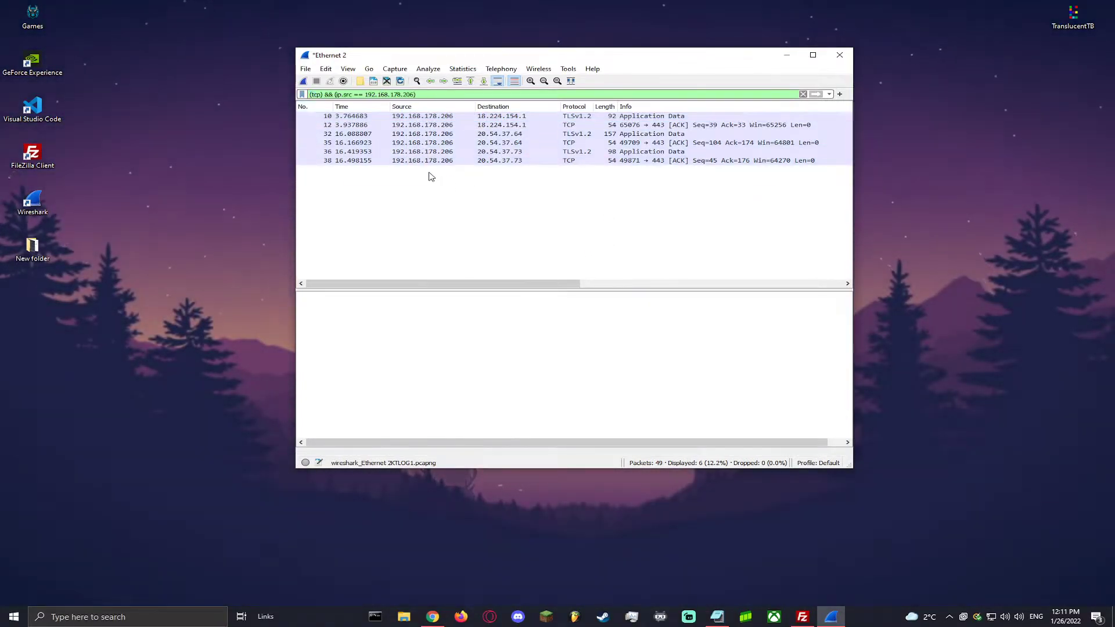
# Step through the filtered packets, comparing the TLSv1.2 and TCP entries down to packet 38
pyautogui.click(571, 116)
pyautogui.click(573, 134)
pyautogui.click(575, 152)
pyautogui.click(575, 160)
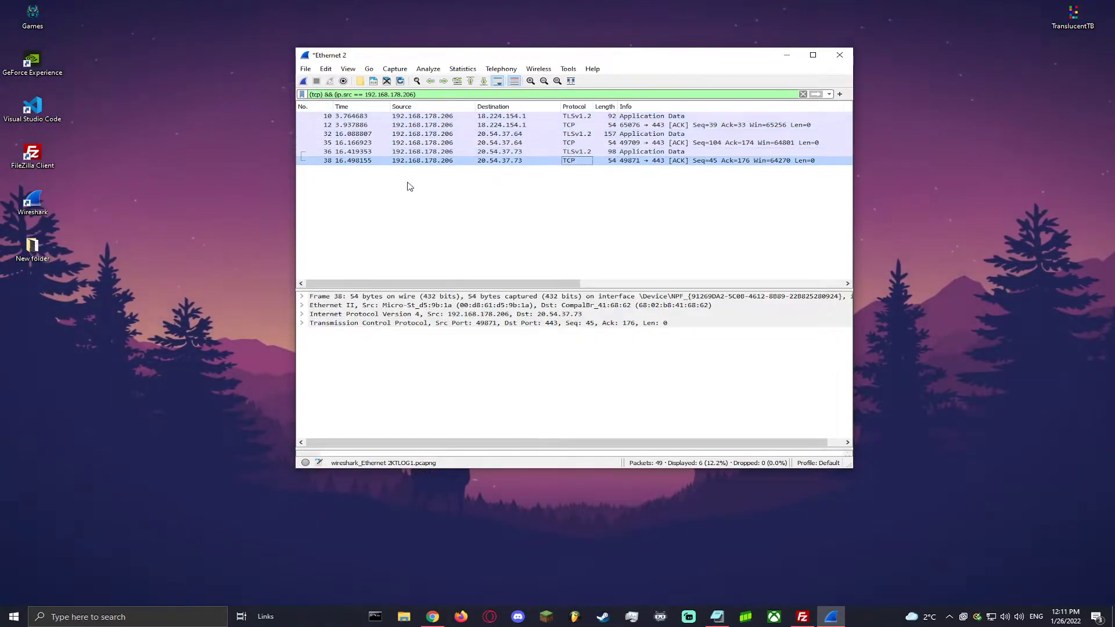
# Step through the filtered packets 10 to 38, comparing their source and destination addresses
pyautogui.click(415, 186)
pyautogui.click(422, 116)
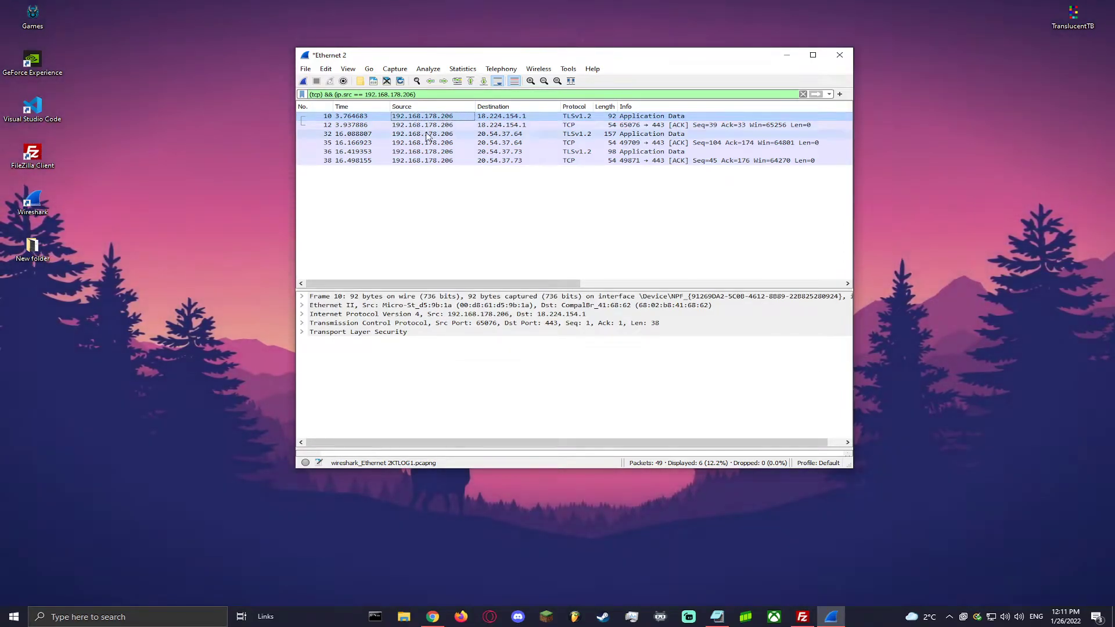
pyautogui.click(485, 134)
pyautogui.click(497, 161)
pyautogui.click(499, 152)
pyautogui.click(505, 136)
pyautogui.click(505, 124)
pyautogui.click(501, 143)
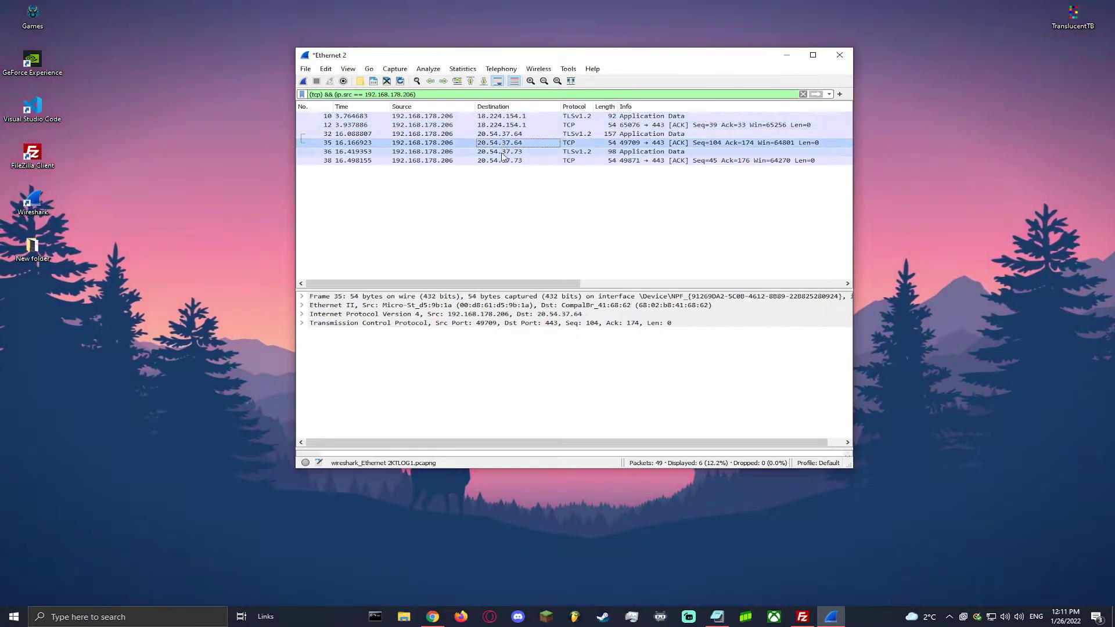
pyautogui.click(500, 161)
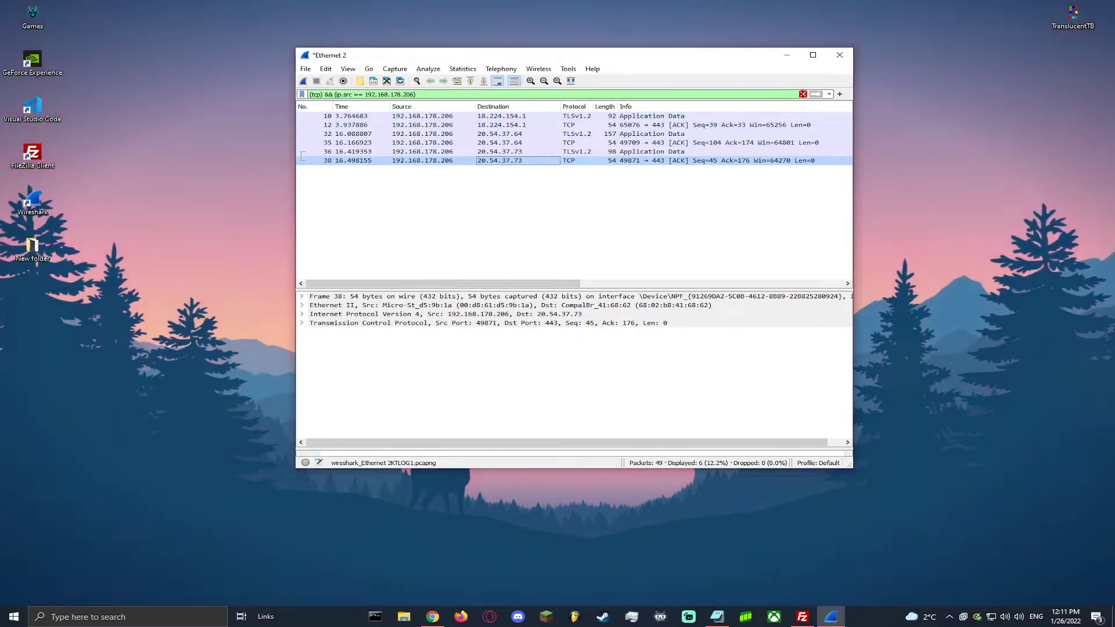
# Clear the combined TCP and source-address display filter and apply "http" instead
pyautogui.click(803, 94)
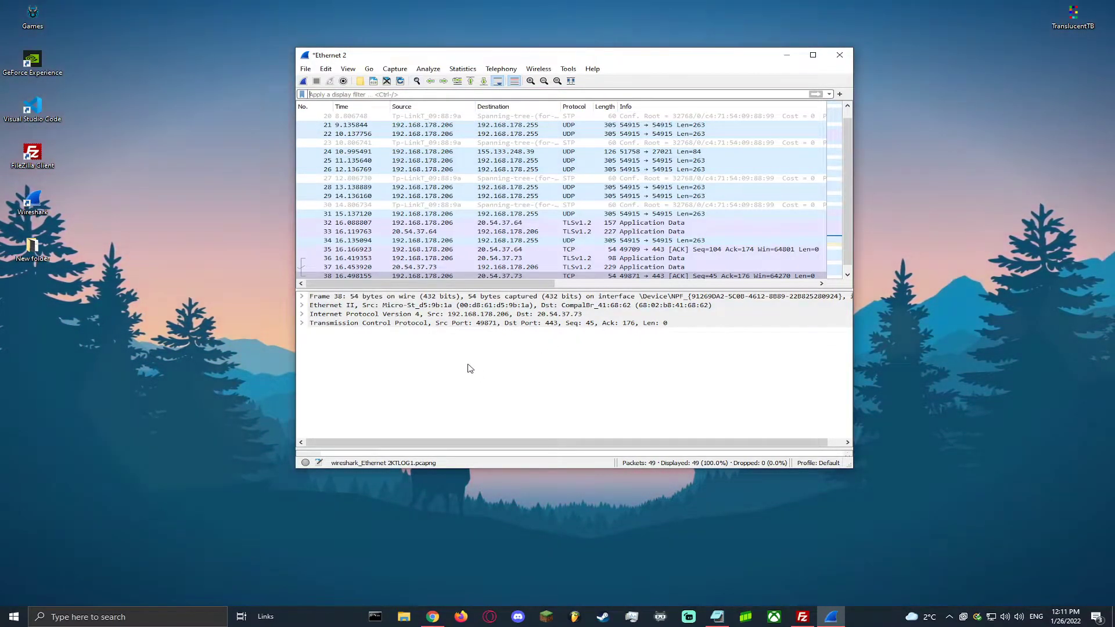
pyautogui.click(395, 94)
pyautogui.write('http')
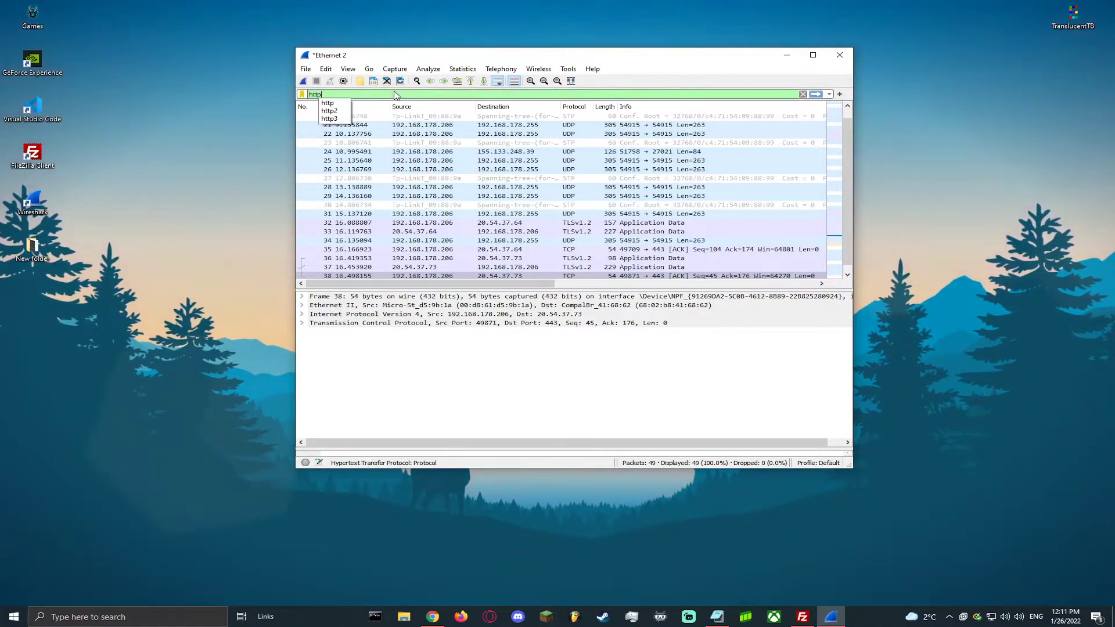
pyautogui.press('Return')
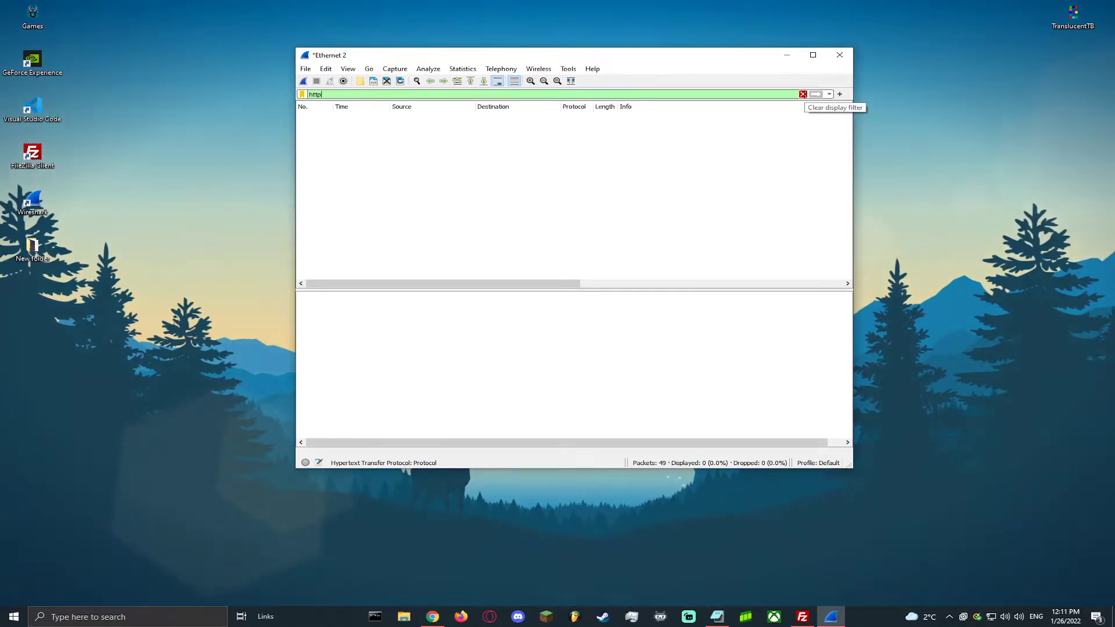
# Clear the "http" filter and bring the second, larger Ethernet 2 capture window over, placing it partly over the first one
pyautogui.click(802, 94)
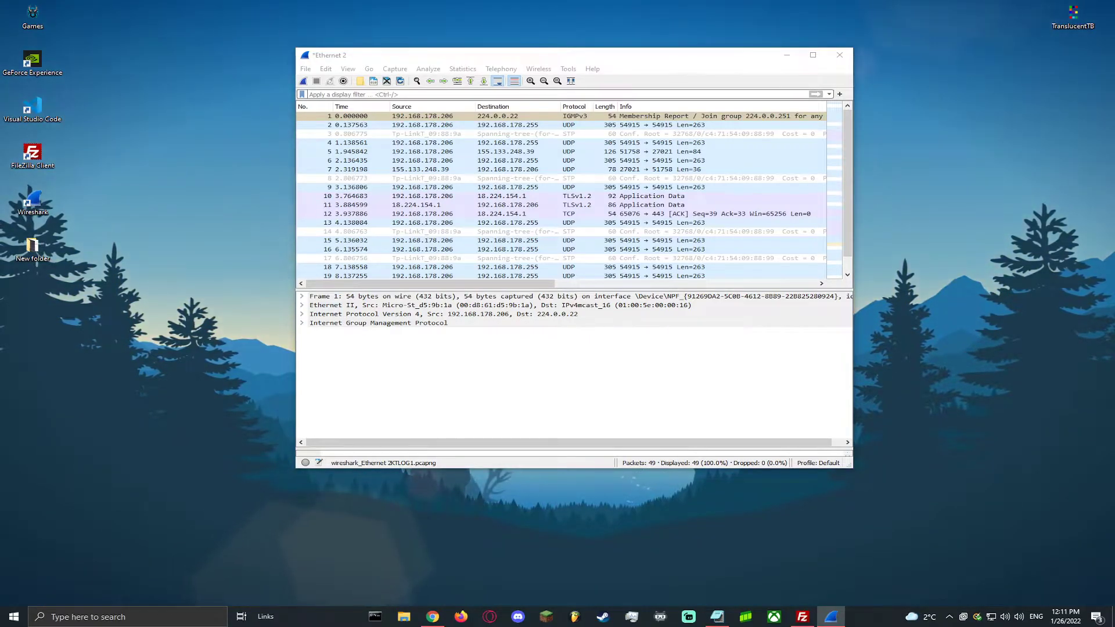
pyautogui.moveTo(1114, 55); pyautogui.dragTo(454, 47)
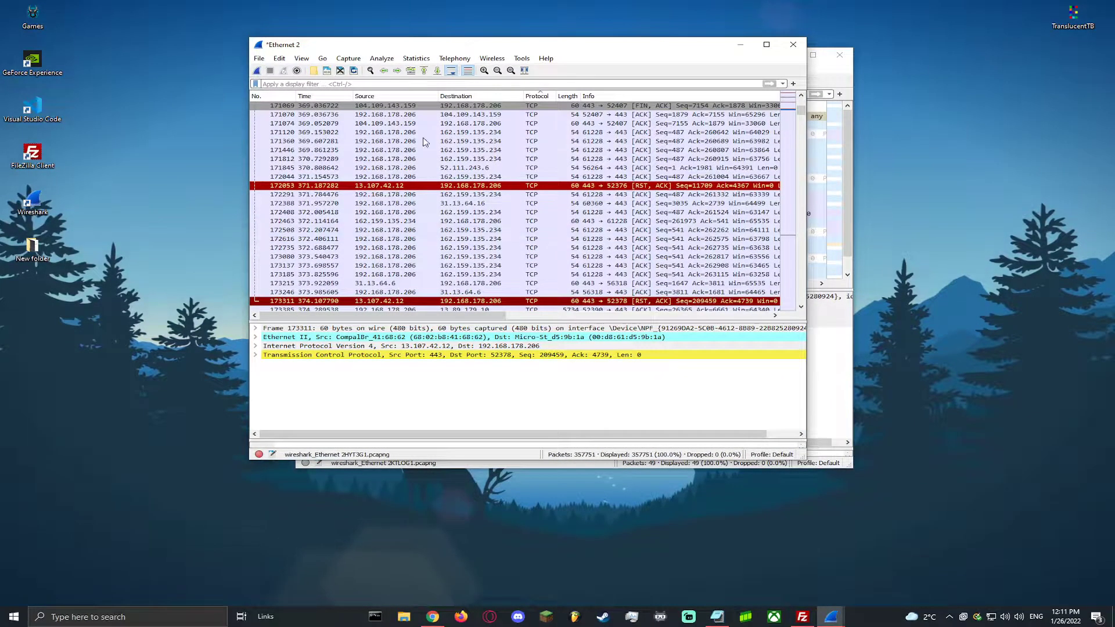
pyautogui.moveTo(609, 37); pyautogui.dragTo(747, 74)
pyautogui.moveTo(677, 87); pyautogui.dragTo(884, 240)
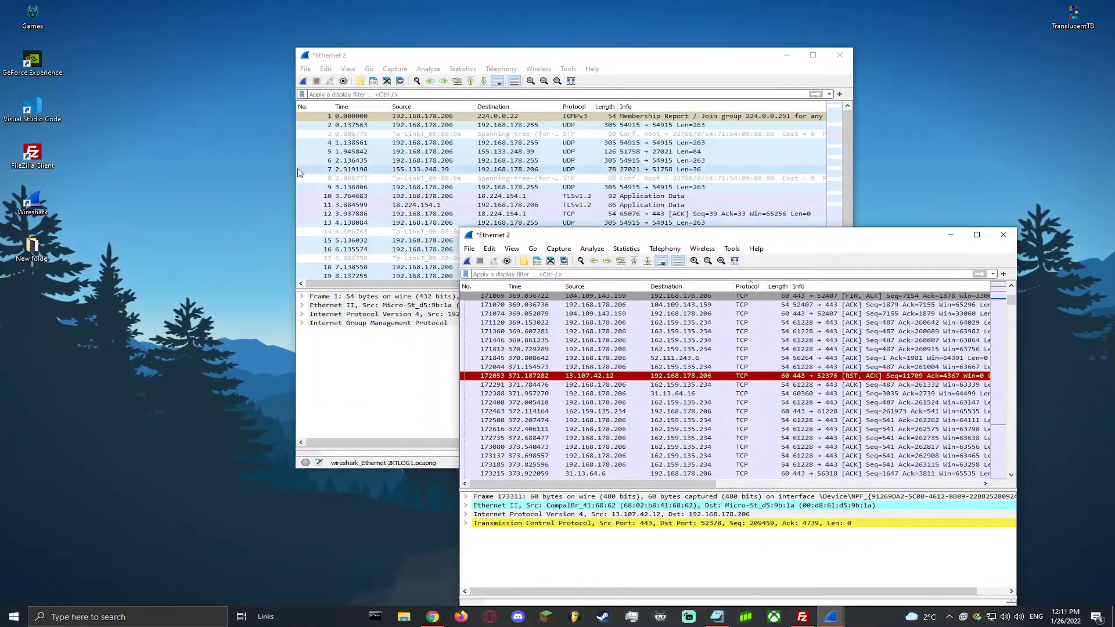
pyautogui.moveTo(611, 241); pyautogui.dragTo(473, 26)
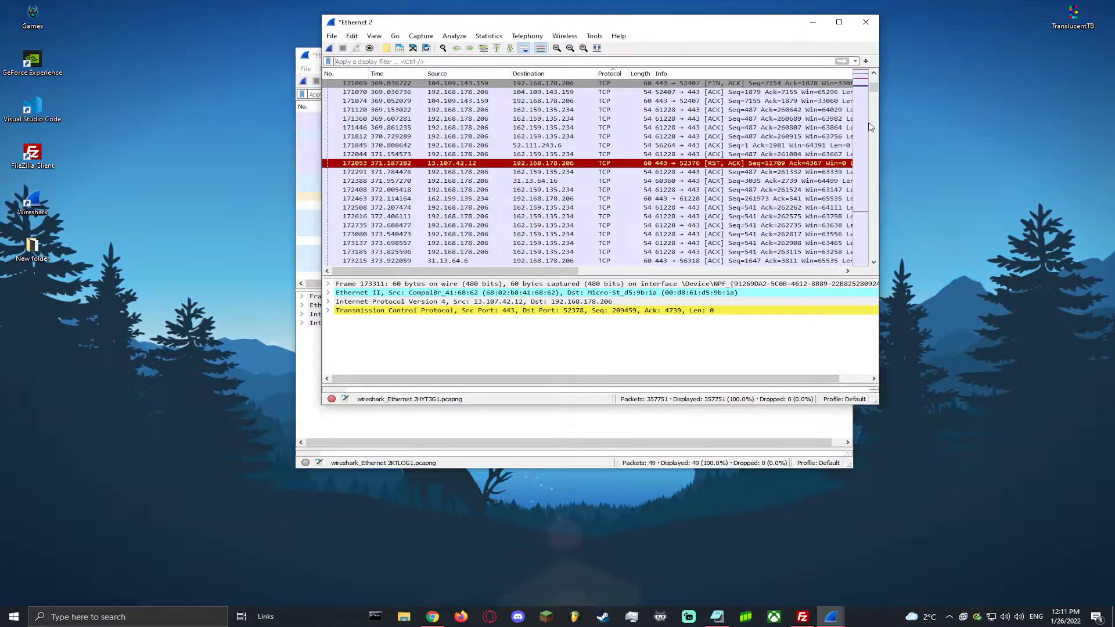
pyautogui.moveTo(611, 25); pyautogui.dragTo(742, 55)
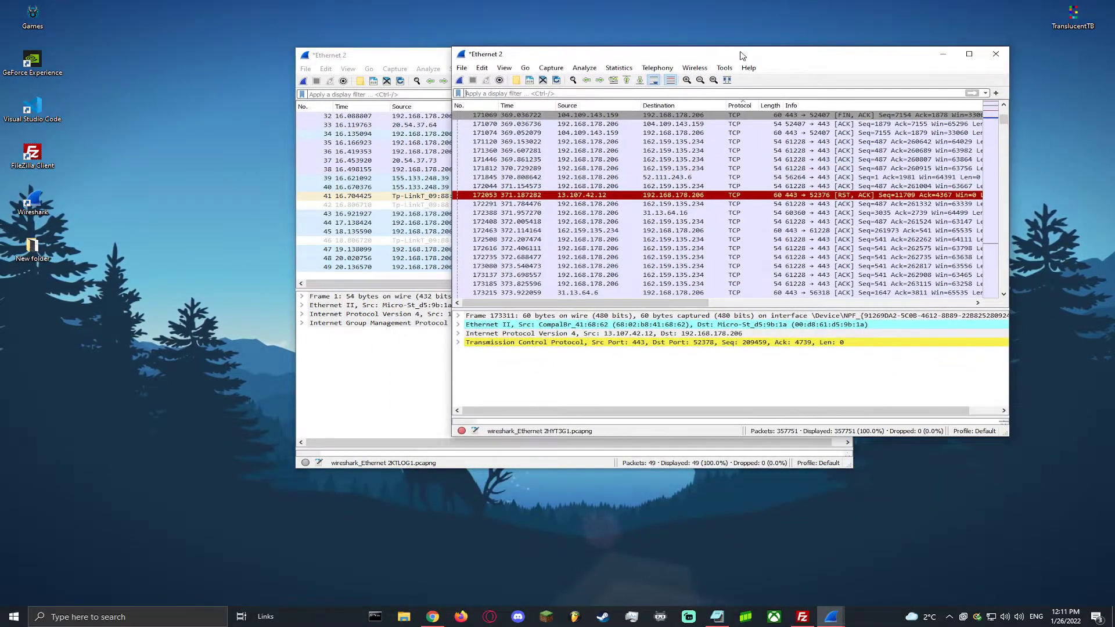
# Apply the display filter "http" to the larger Ethernet 2 capture
pyautogui.hotkey('ctrl', '/')
pyautogui.write('http')
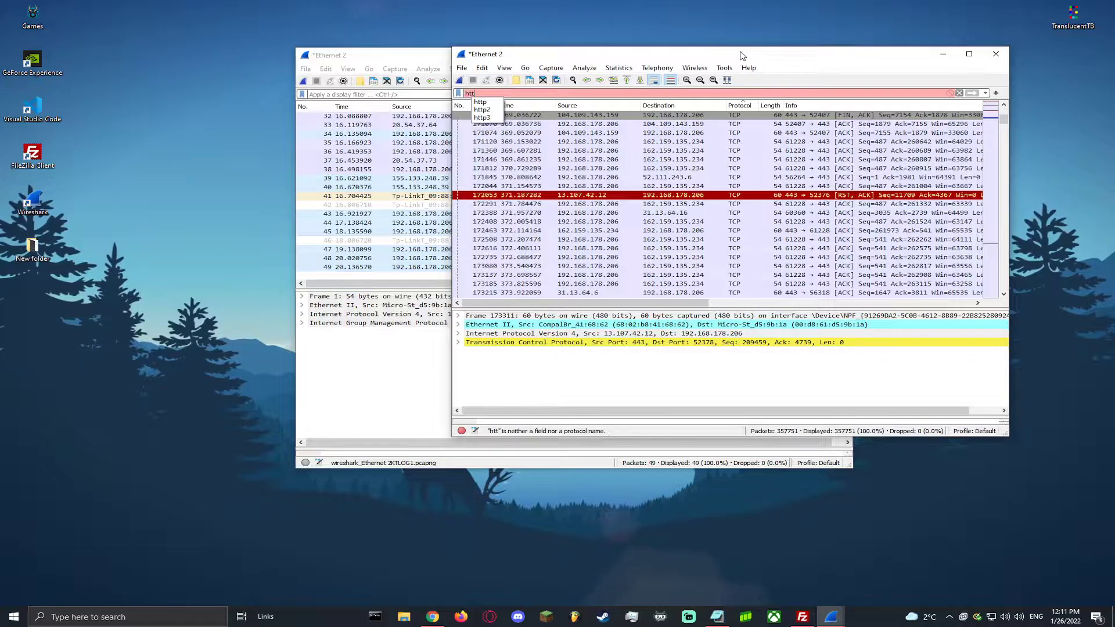
pyautogui.press('Return')
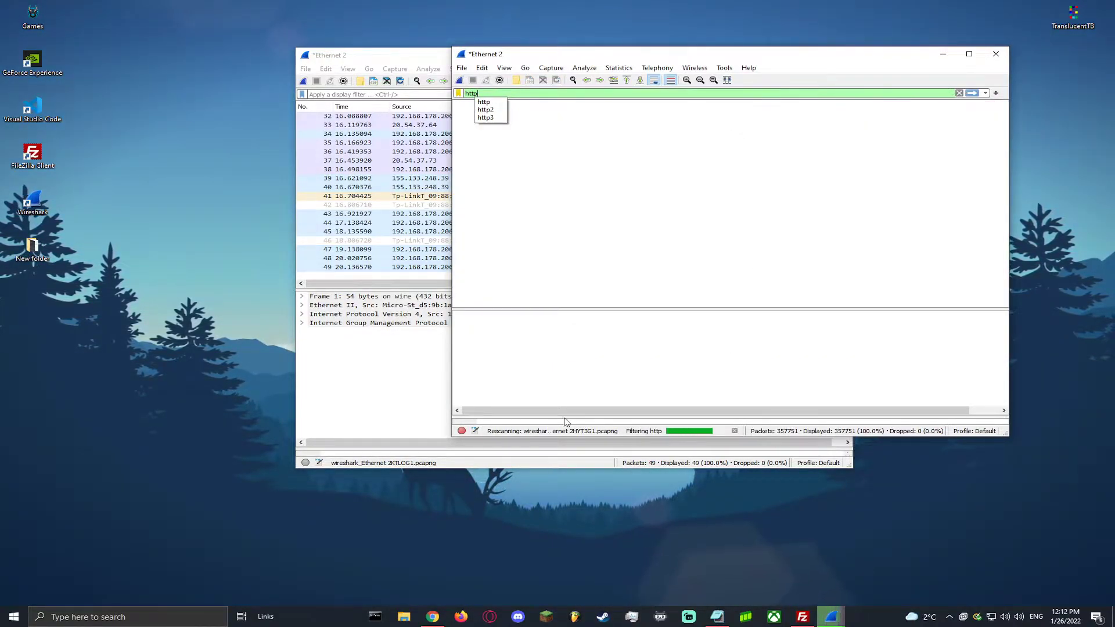
# Close the 49-packet Ethernet 2 capture window and move the remaining capture window nearer the middle of the desktop
pyautogui.click(399, 402)
pyautogui.click(837, 58)
pyautogui.click(581, 320)
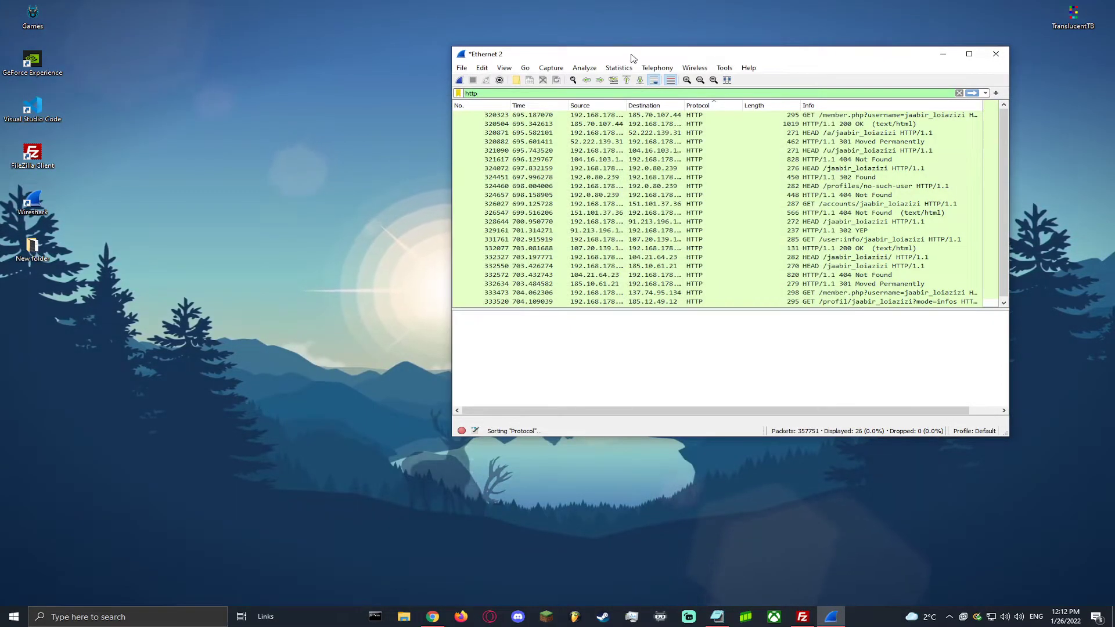
pyautogui.moveTo(631, 59); pyautogui.dragTo(547, 58)
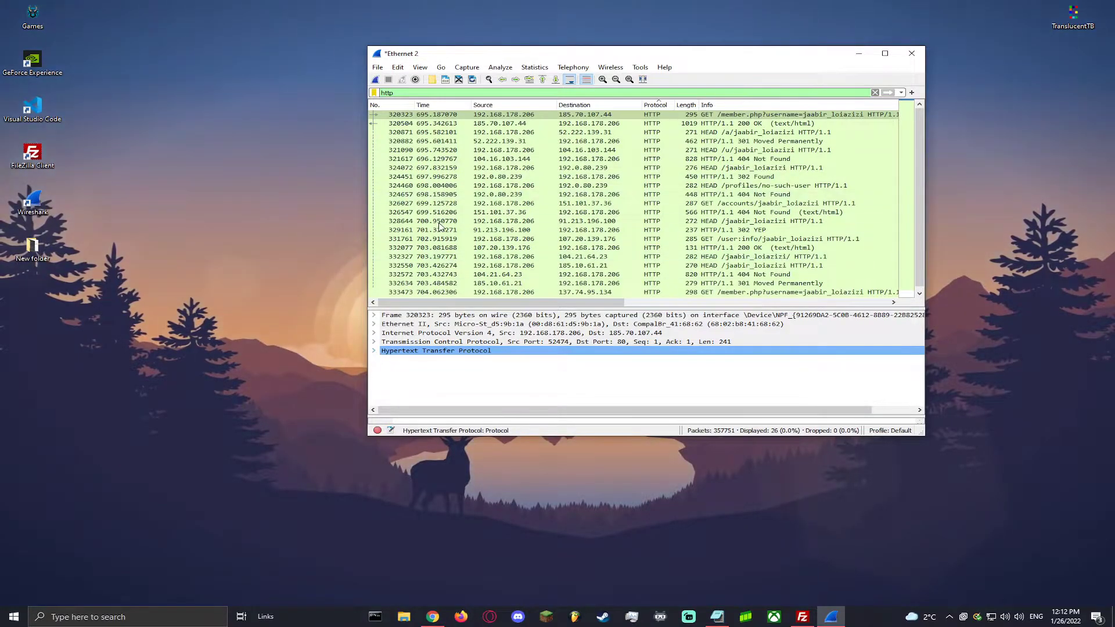
# Select the HTTP 404 Not Found packet 324657 and expand its Hypertext Transfer Protocol section
pyautogui.click(519, 194)
pyautogui.scroll(5, 399, 346)
pyautogui.doubleClick(395, 349)
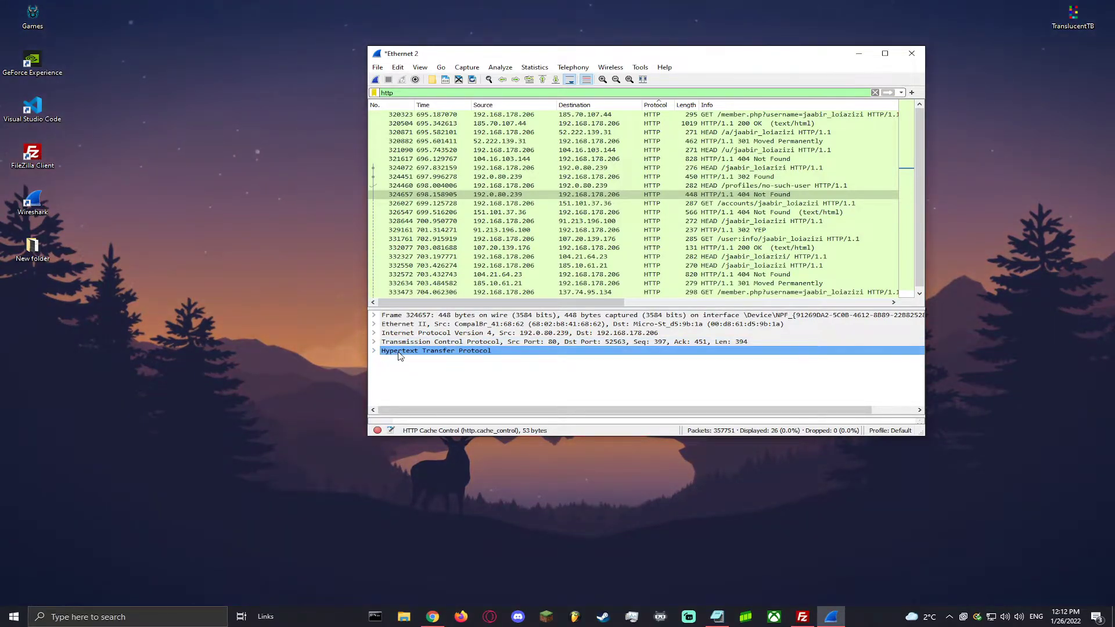
pyautogui.click(380, 350)
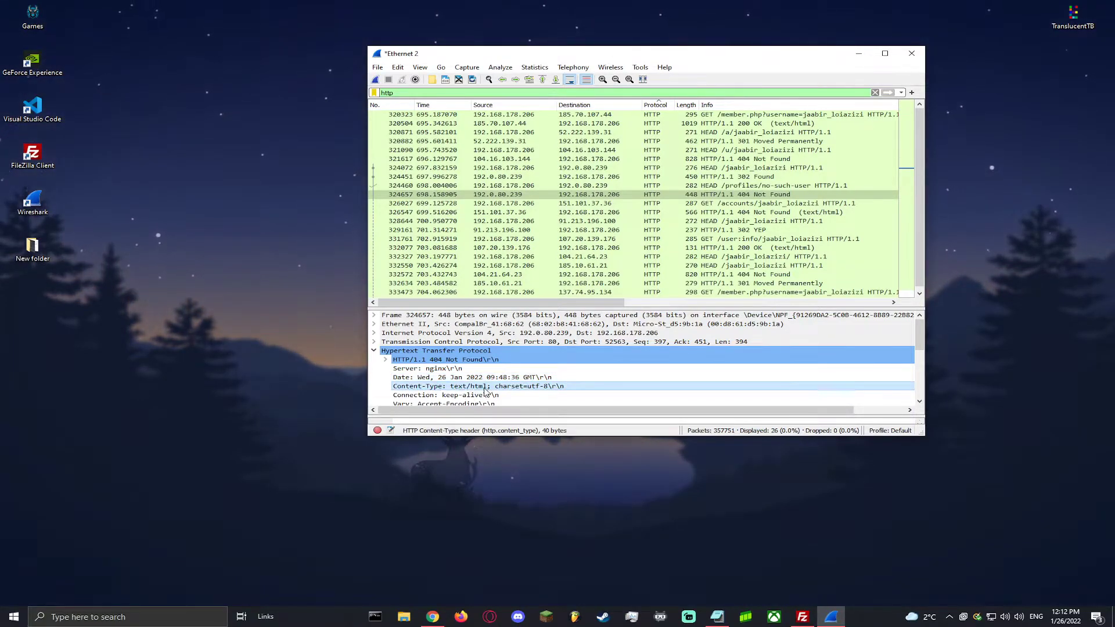
# Examine the packet's HTTP header lines, including Expires, Last-Modified and Cache-Control, and collapse the Hypertext Transfer Protocol section
pyautogui.scroll(-1, 476, 383)
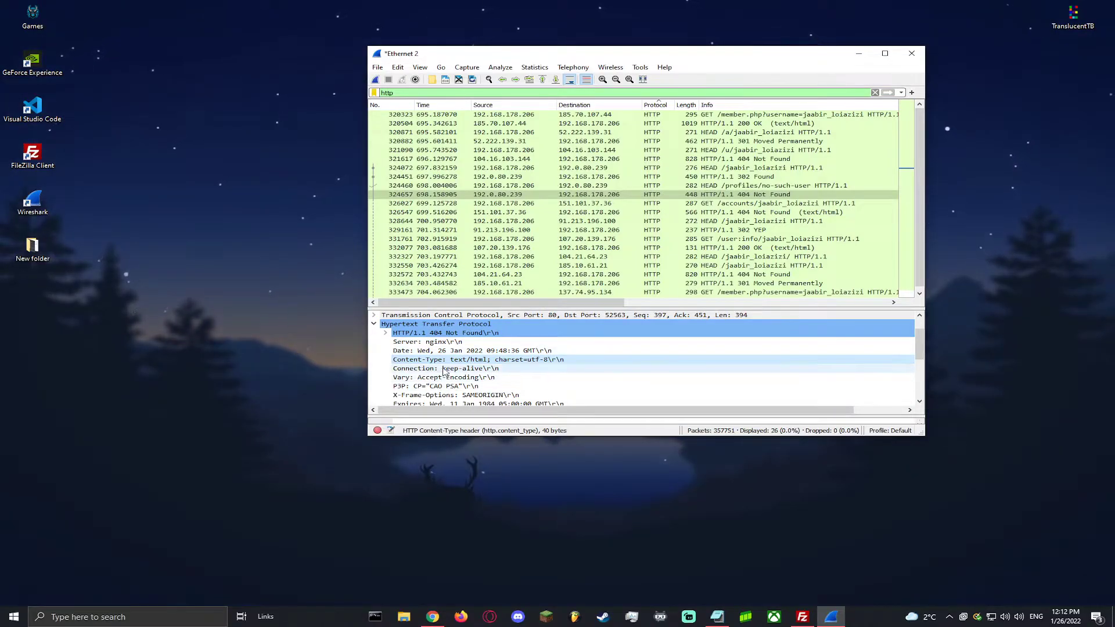
pyautogui.scroll(-1, 427, 380)
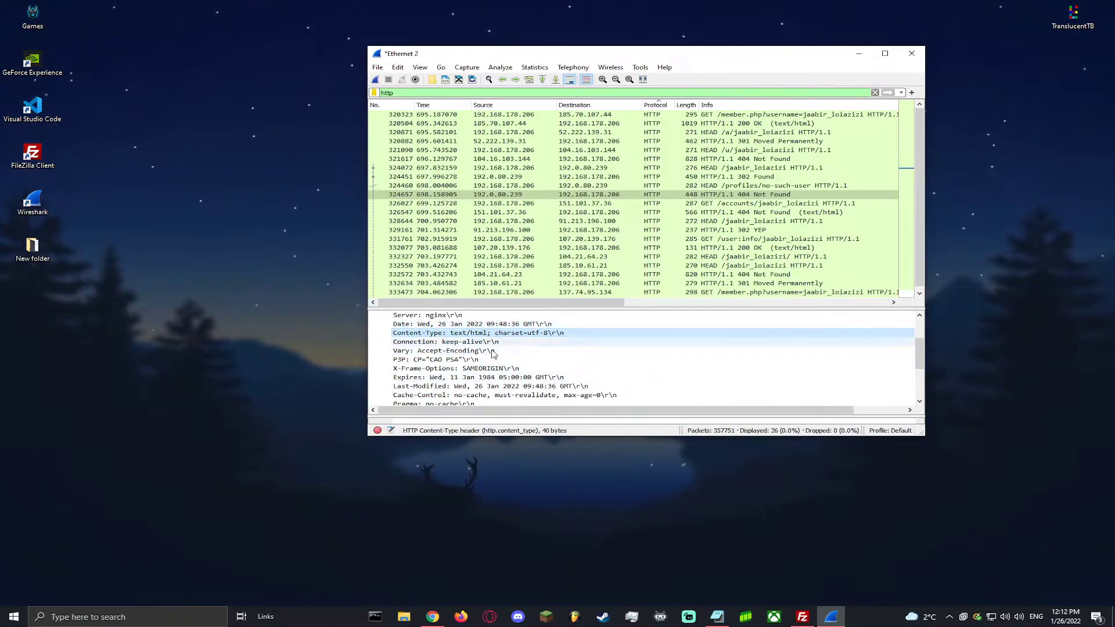
pyautogui.click(469, 378)
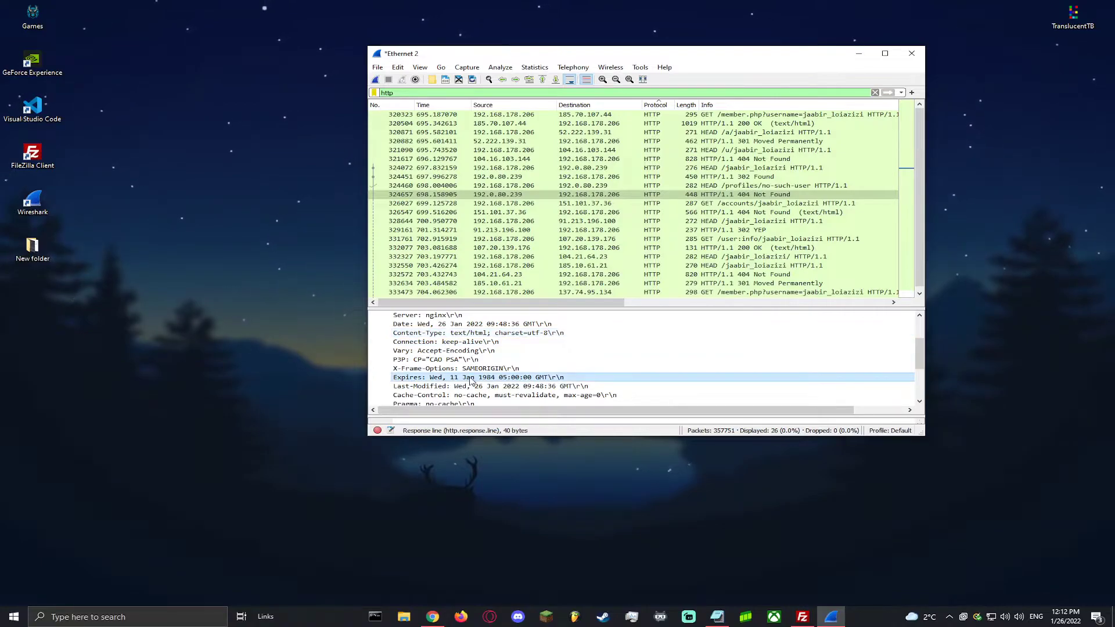
pyautogui.scroll(-1, 473, 386)
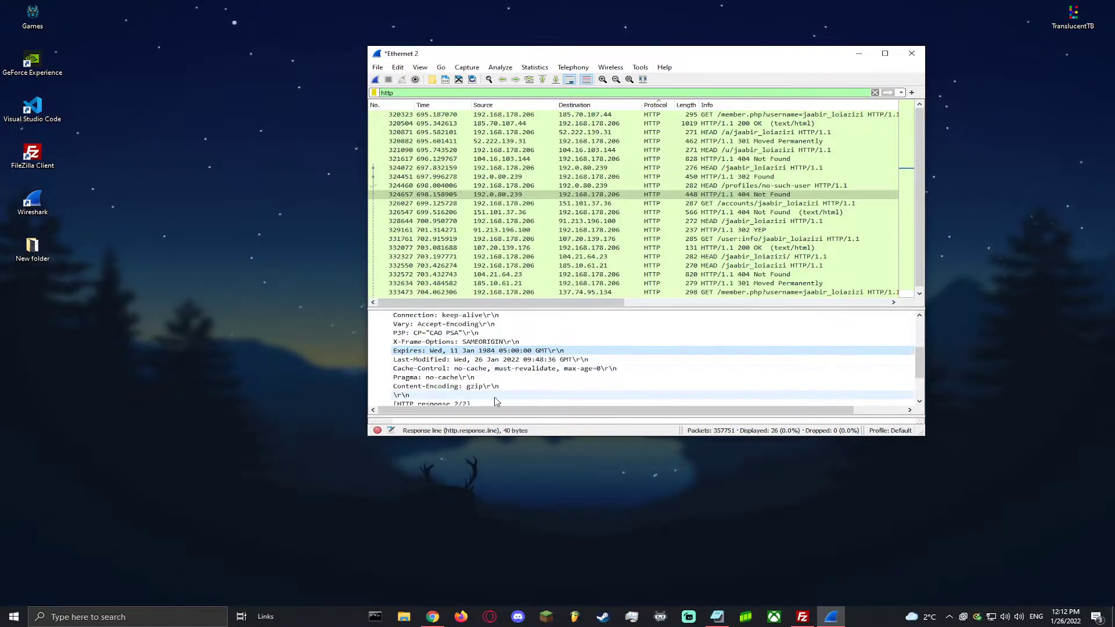
pyautogui.click(478, 361)
pyautogui.click(477, 369)
pyautogui.scroll(-2, 465, 372)
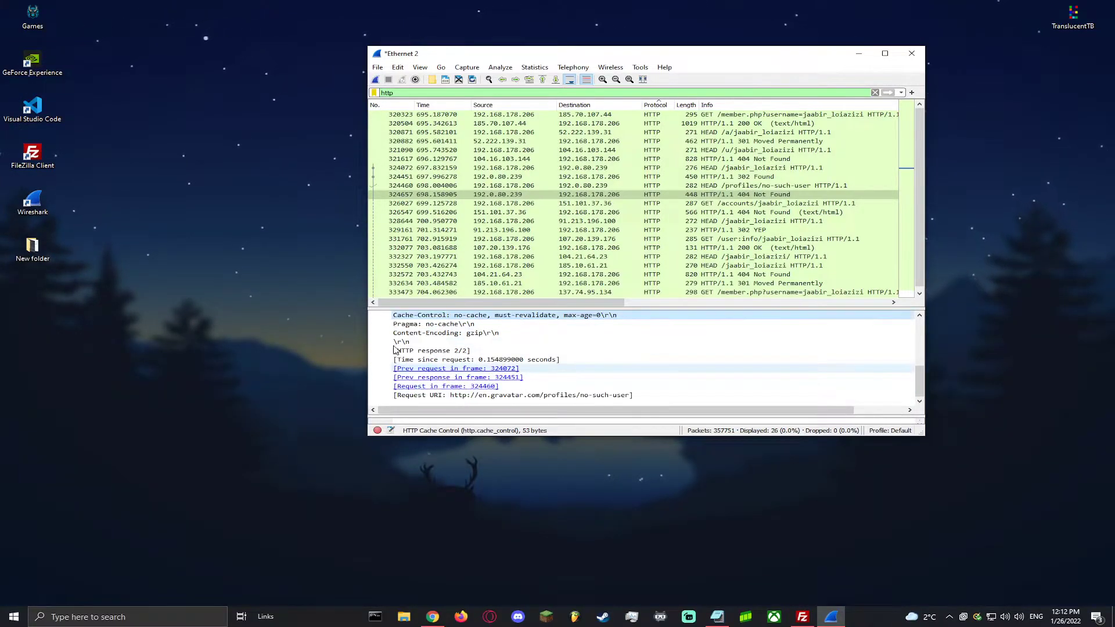
pyautogui.scroll(3, 433, 356)
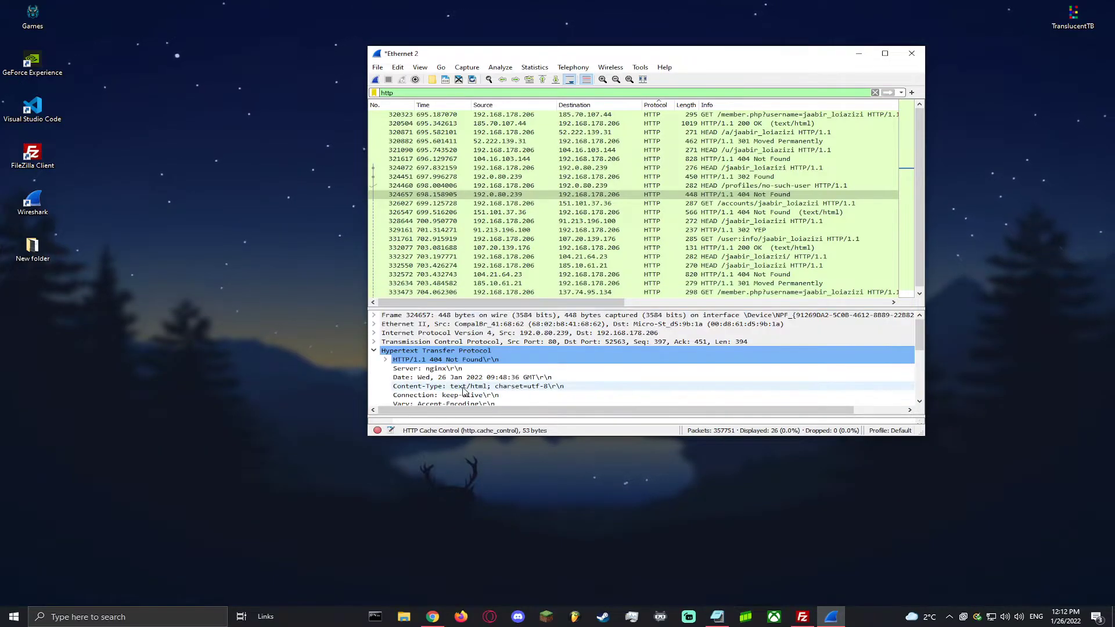
pyautogui.click(373, 351)
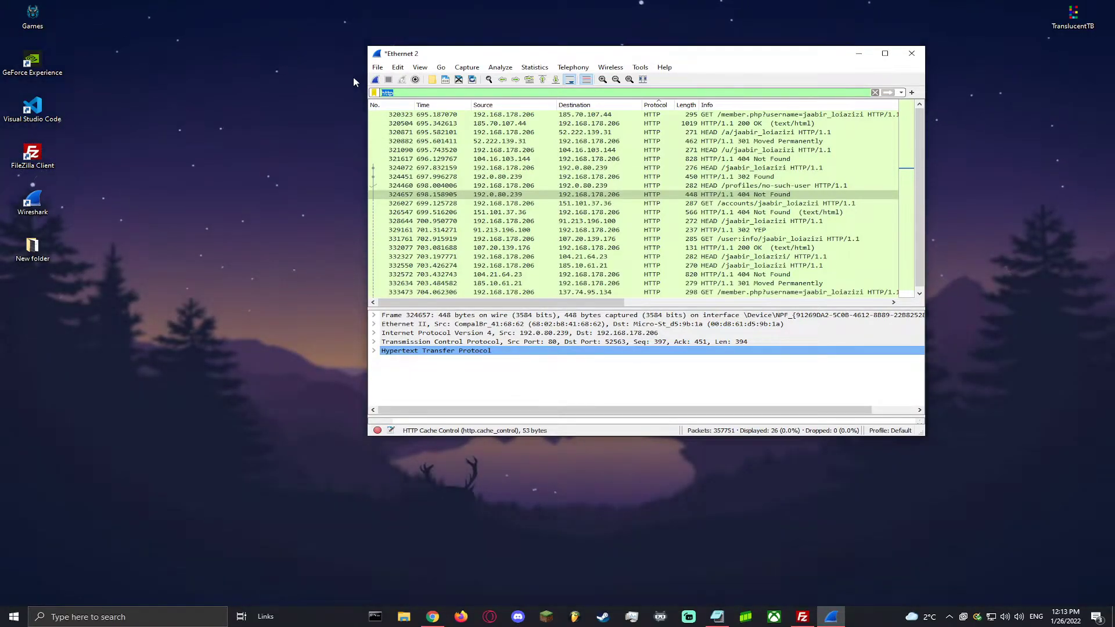
# Replace the "http" display filter with "tcp" and apply it
pyautogui.write('tcp')
pyautogui.press('Return')
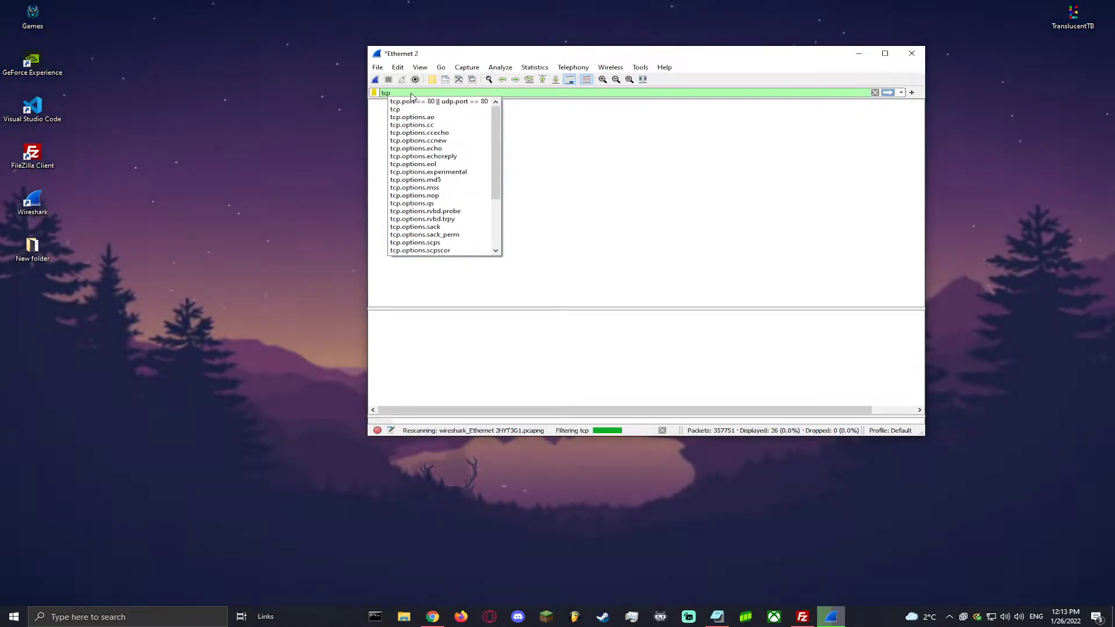
pyautogui.click(518, 54)
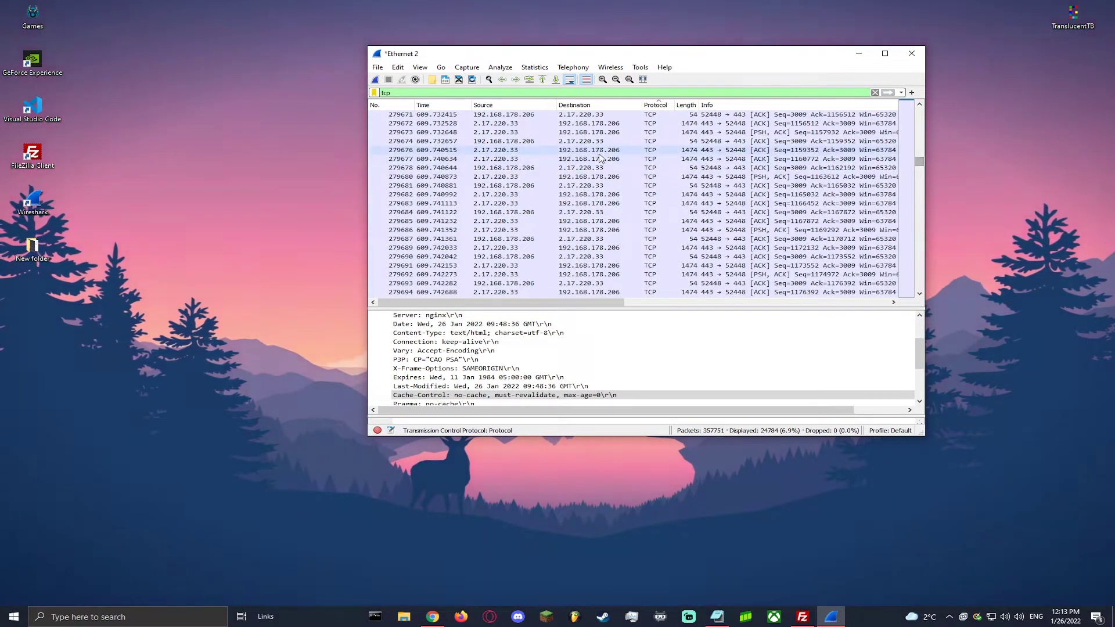
# Check the source, destination and full Info text of TCP packets 279677 and 279680
pyautogui.click(600, 159)
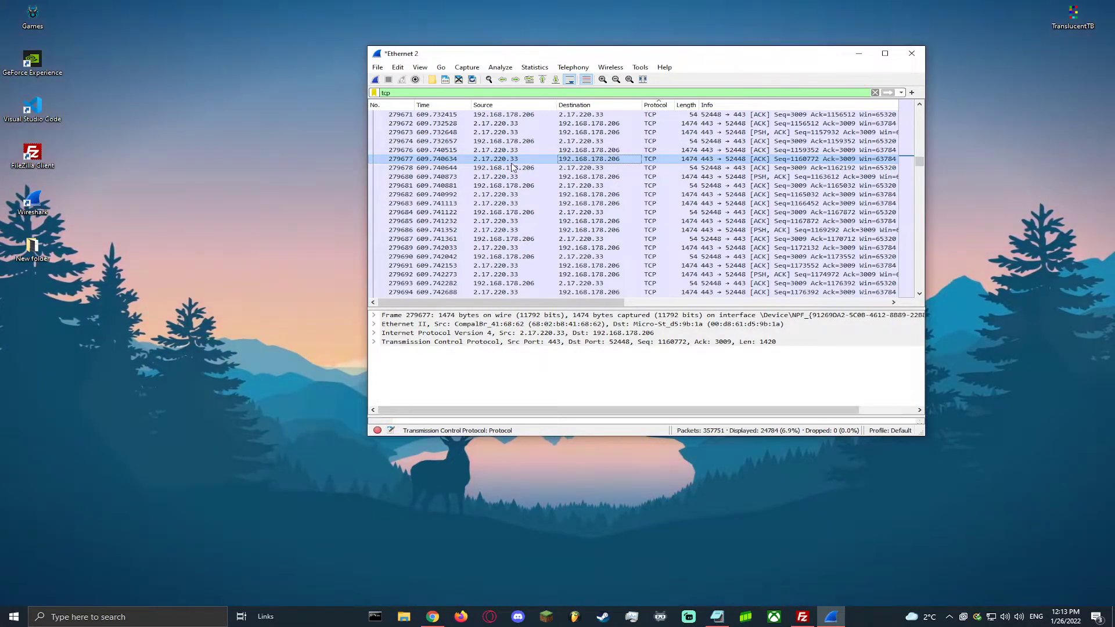
pyautogui.click(482, 176)
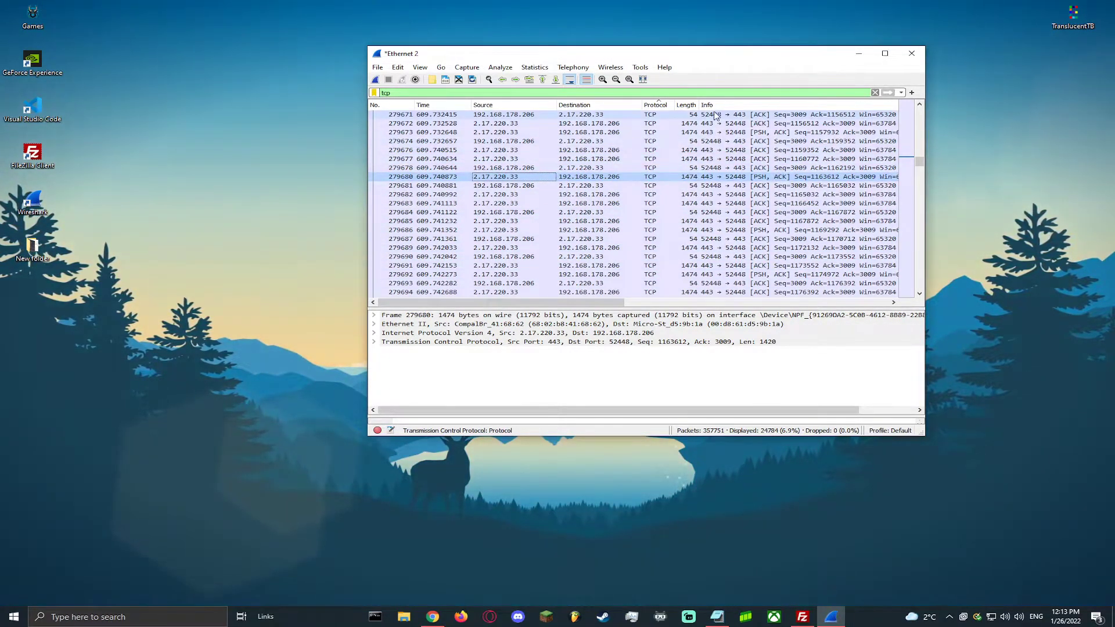
pyautogui.moveTo(588, 303); pyautogui.dragTo(675, 308)
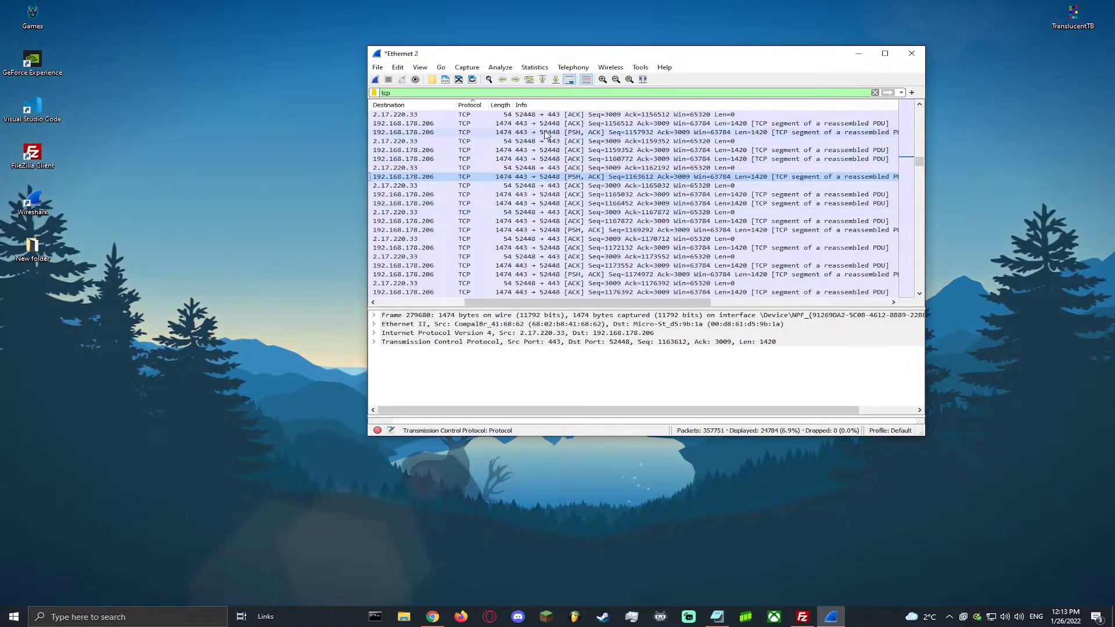
# Select the red RST packet 320155 from 185.199.111.133 and expand its Transmission Control Protocol details
pyautogui.moveTo(919, 161); pyautogui.dragTo(706, 239)
pyautogui.scroll(6, 701, 241)
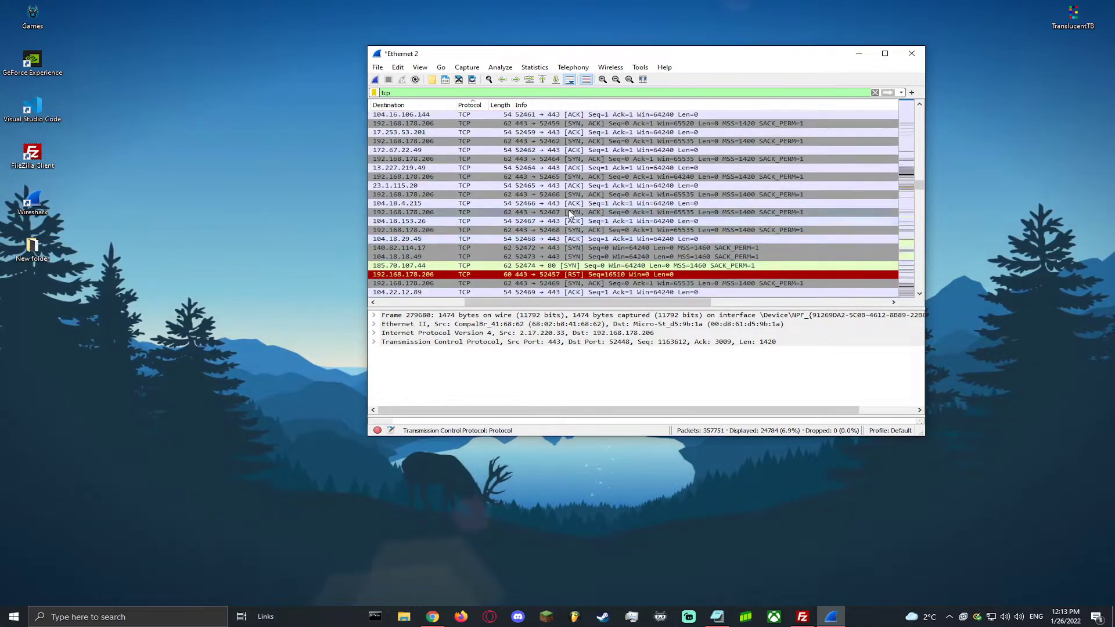
pyautogui.click(577, 274)
pyautogui.hscroll(-5, 667, 280)
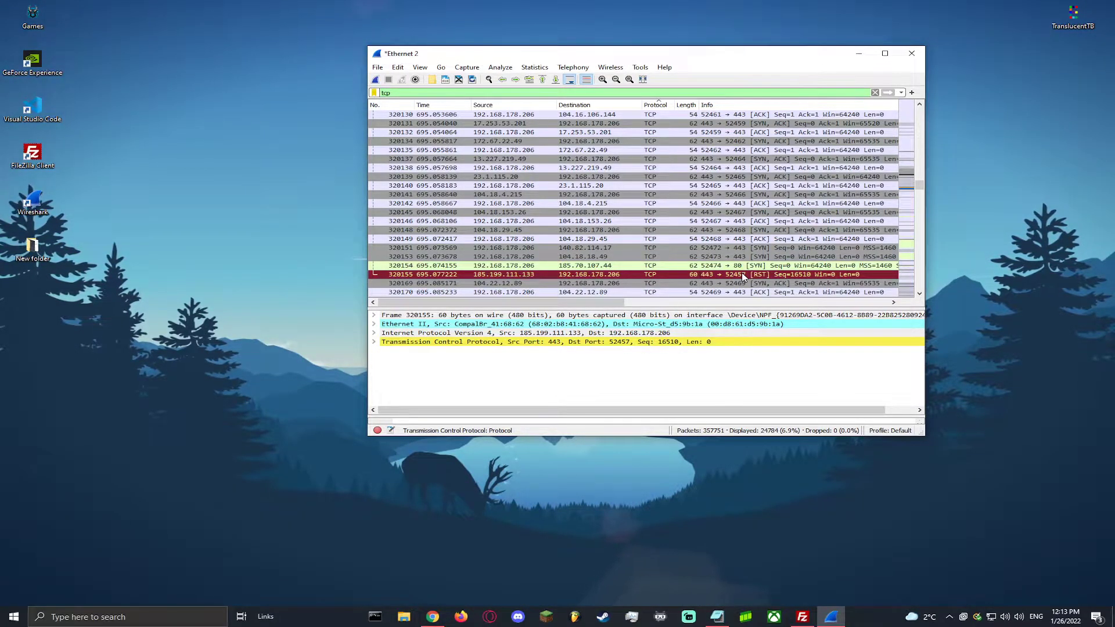
pyautogui.click(373, 342)
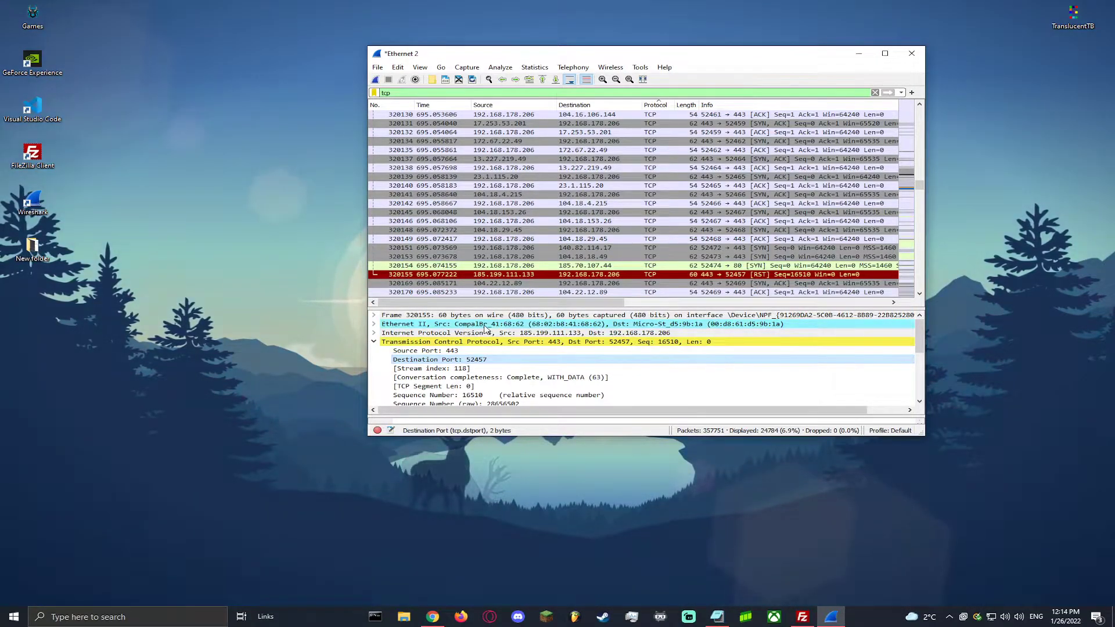
# Open a Command Prompt window, place it lower on the desktop, and search Windows for "cmd"
pyautogui.click(375, 617)
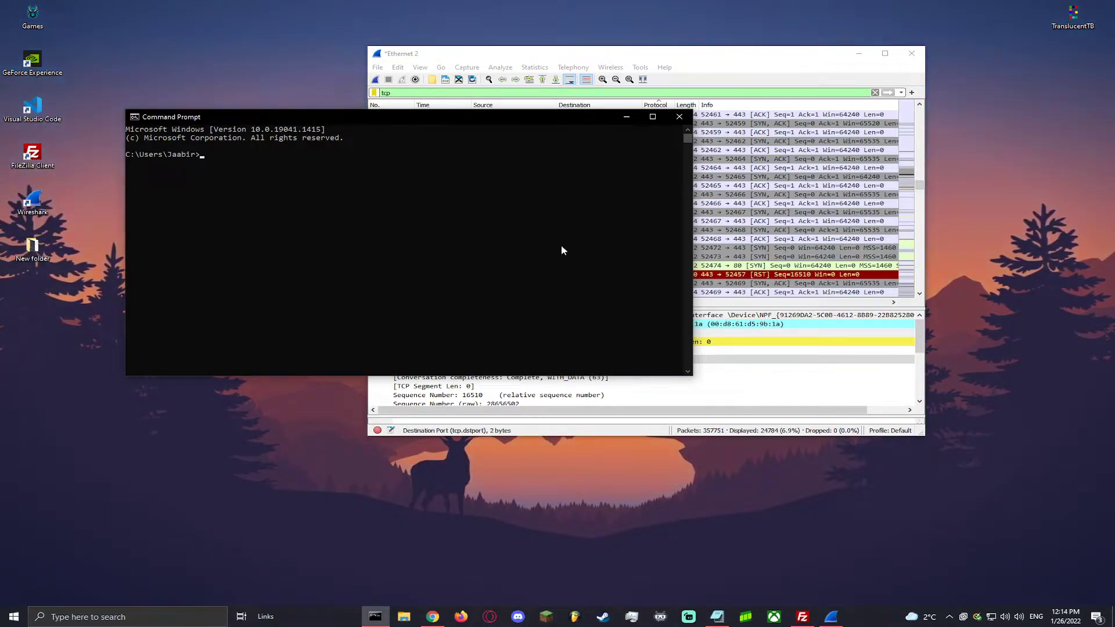
pyautogui.moveTo(429, 117); pyautogui.dragTo(405, 189)
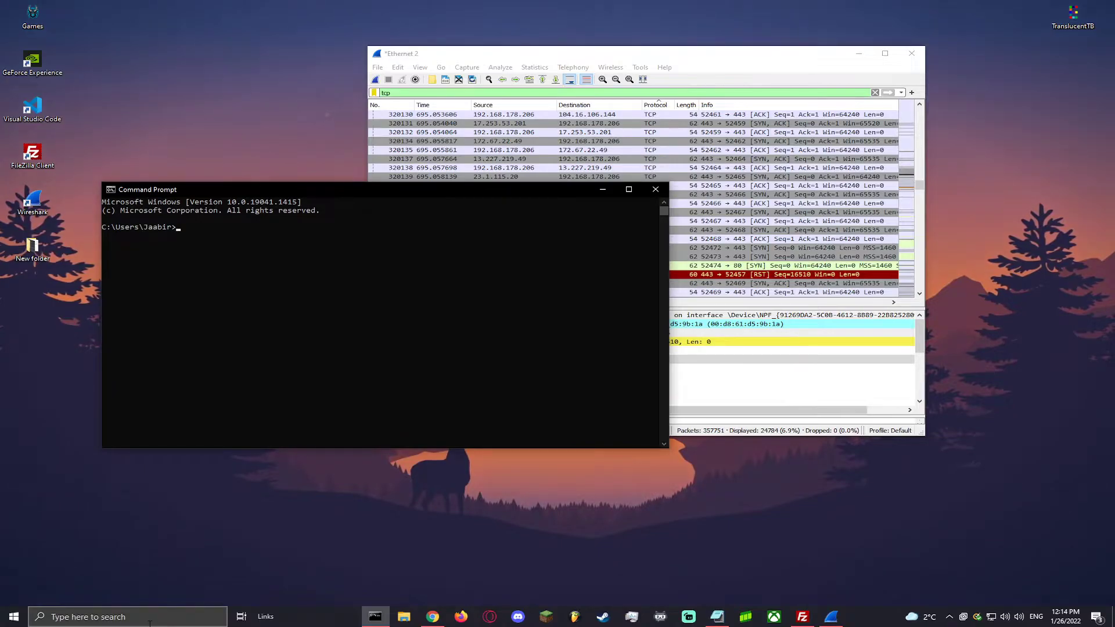
pyautogui.click(150, 617)
pyautogui.write('cmd')
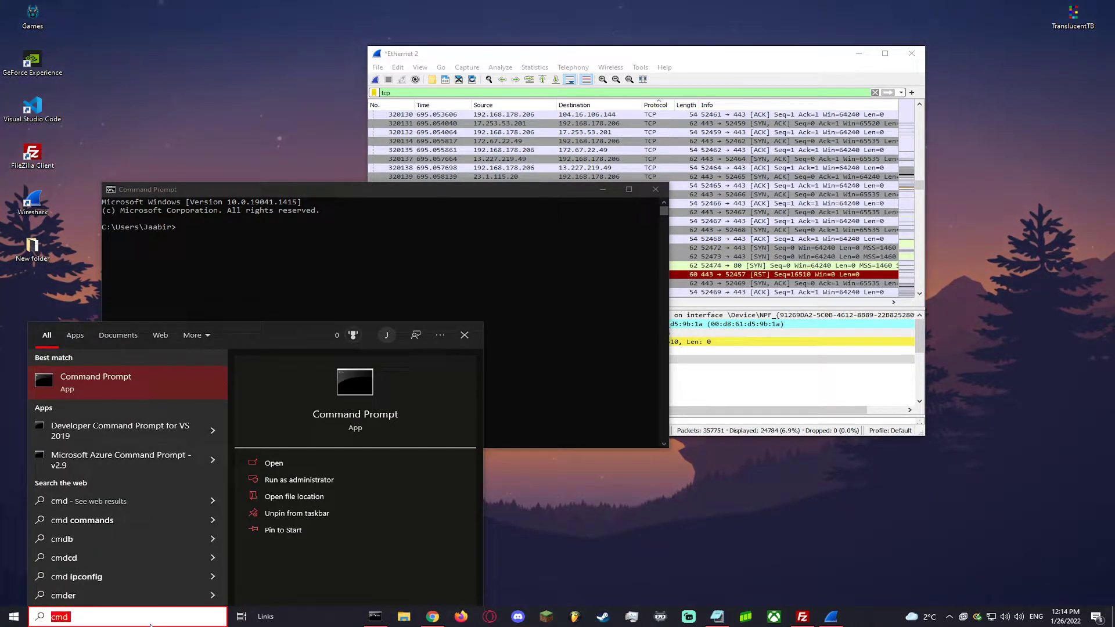
# Enlarge the Command Prompt text, run "netstat -aon" and maximize the window
pyautogui.click(431, 274)
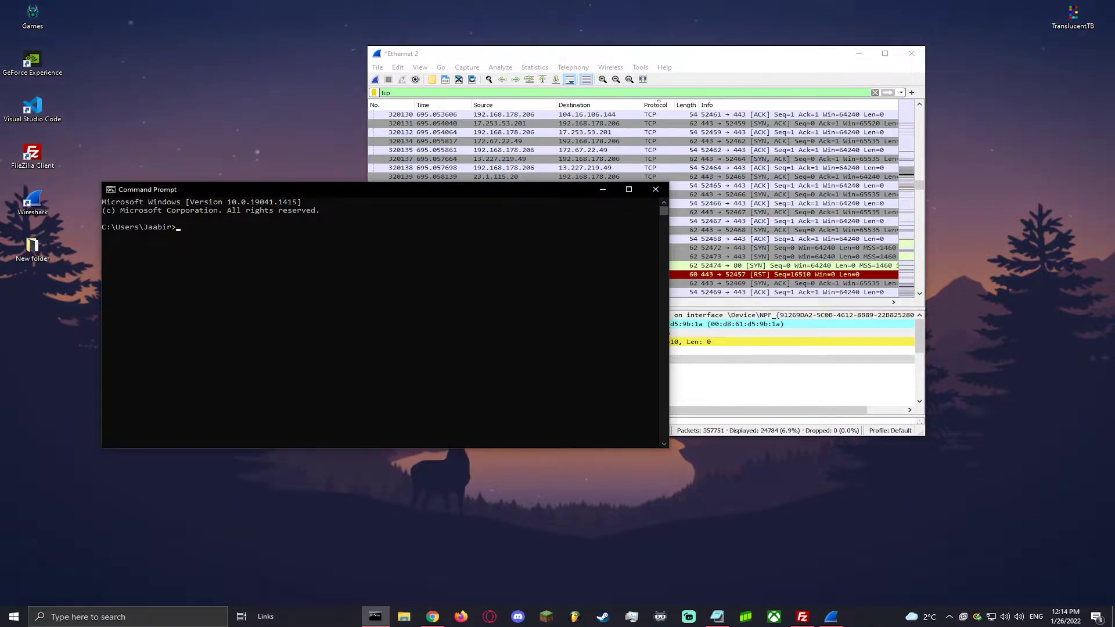
pyautogui.moveTo(1112, 617)
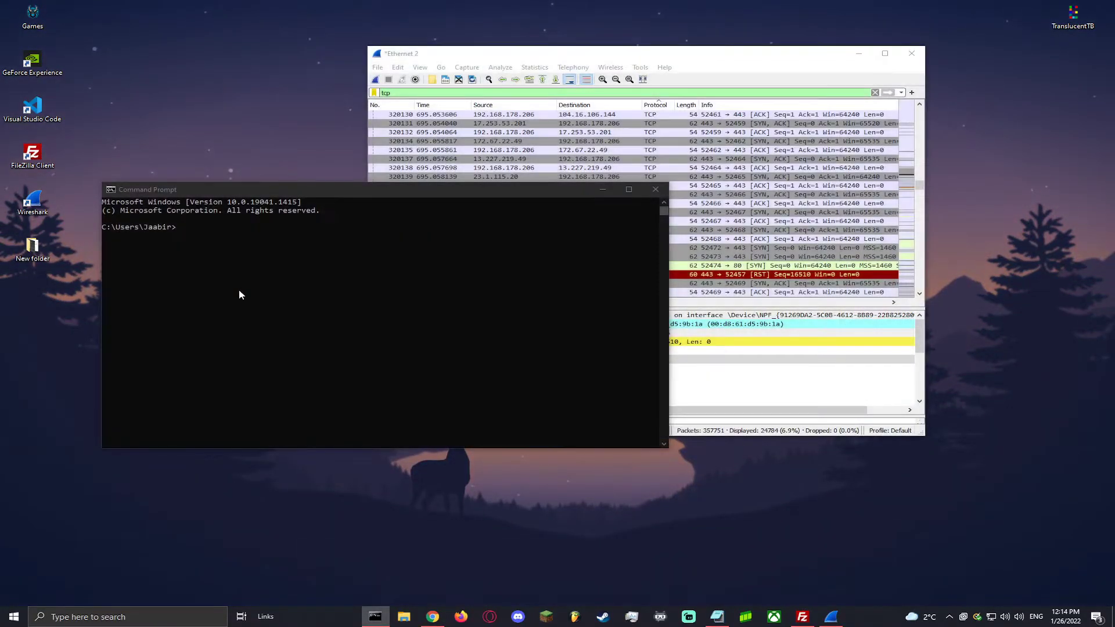
pyautogui.click(211, 241)
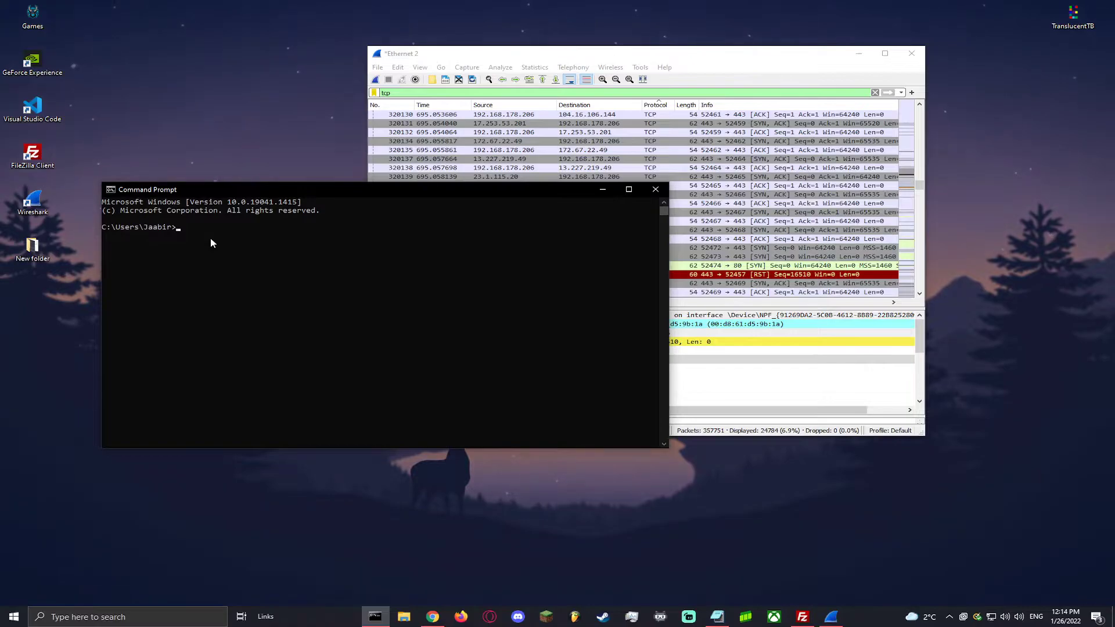
pyautogui.keyDown('ctrl'); pyautogui.scroll(4, 210, 238); pyautogui.keyUp('ctrl')
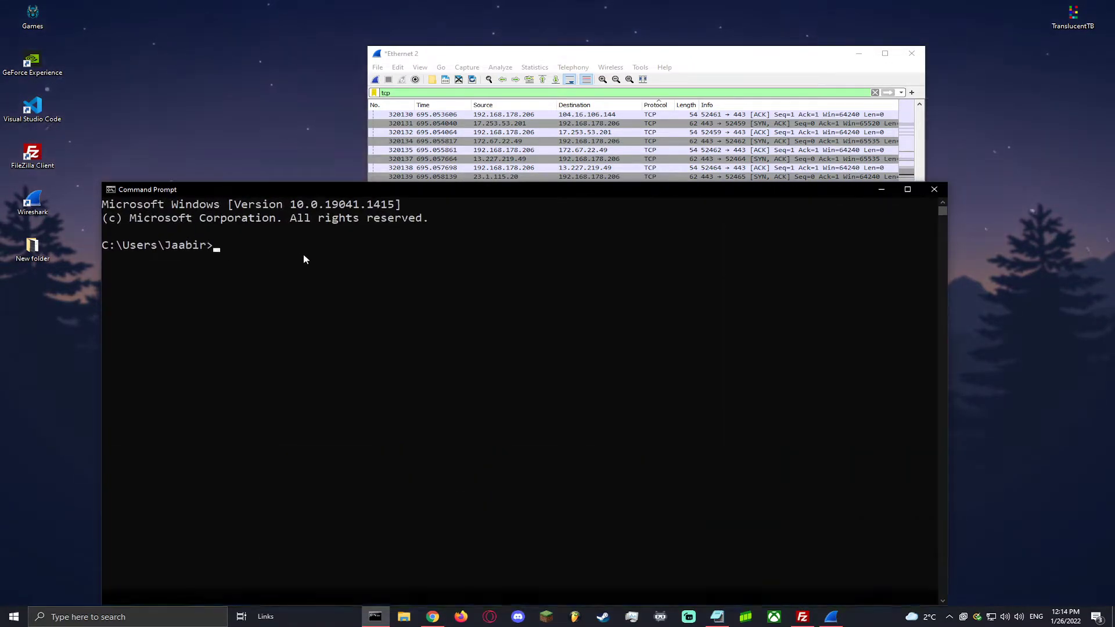
pyautogui.write('netstat')
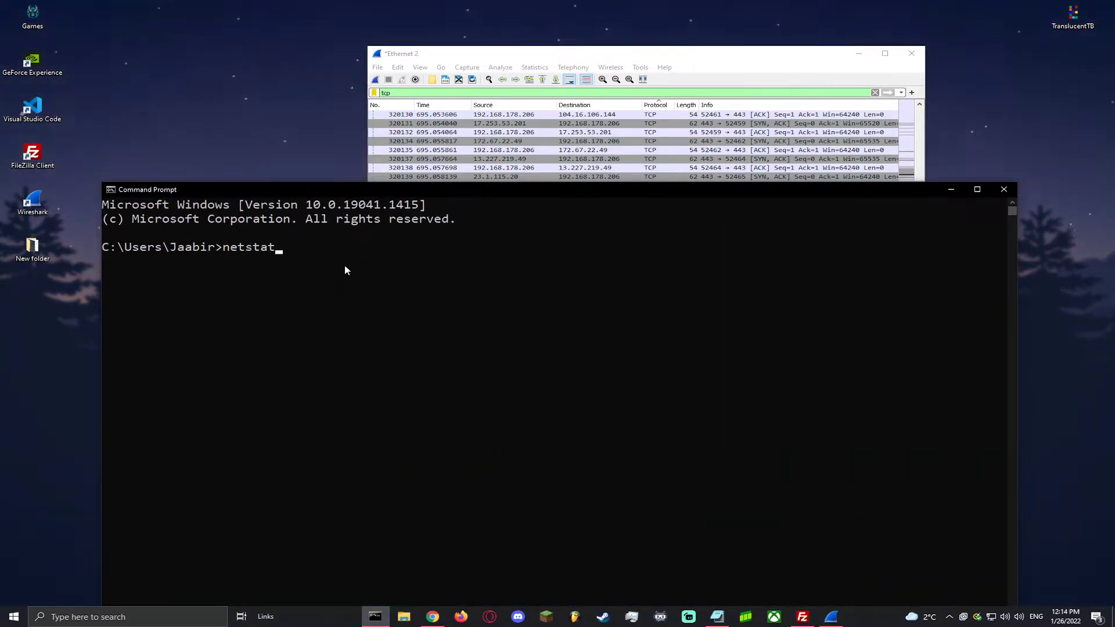
pyautogui.write(' -aon')
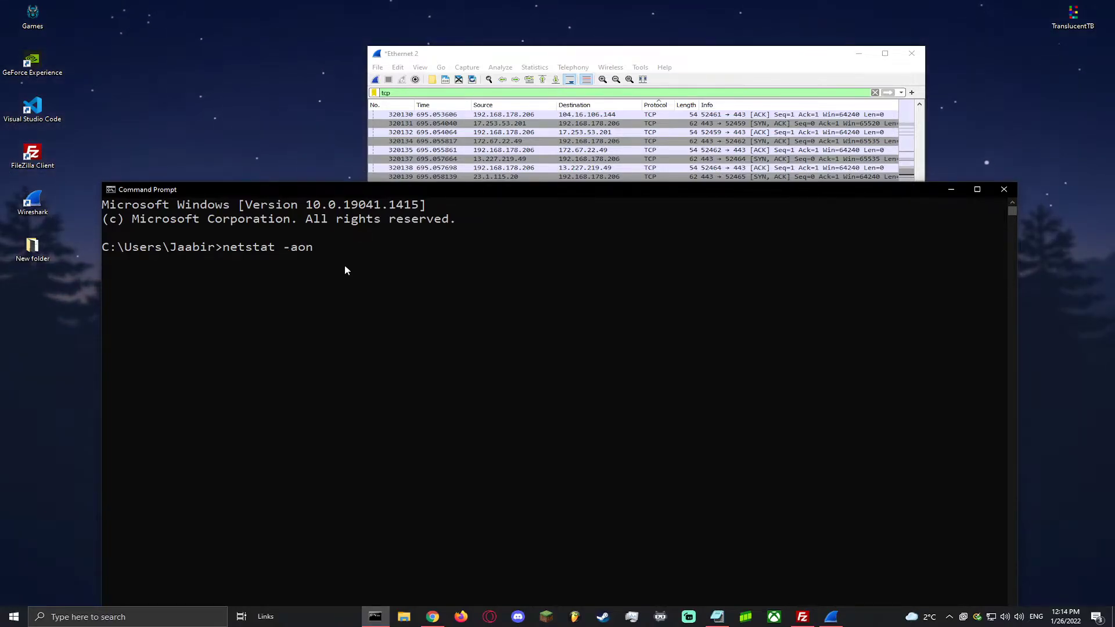
pyautogui.press('Return')
pyautogui.moveTo(416, 189); pyautogui.dragTo(439, 5)
# Look through the TCP and UDP entries in the netstat output, ending at the start of the list
pyautogui.scroll(15, 471, 339)
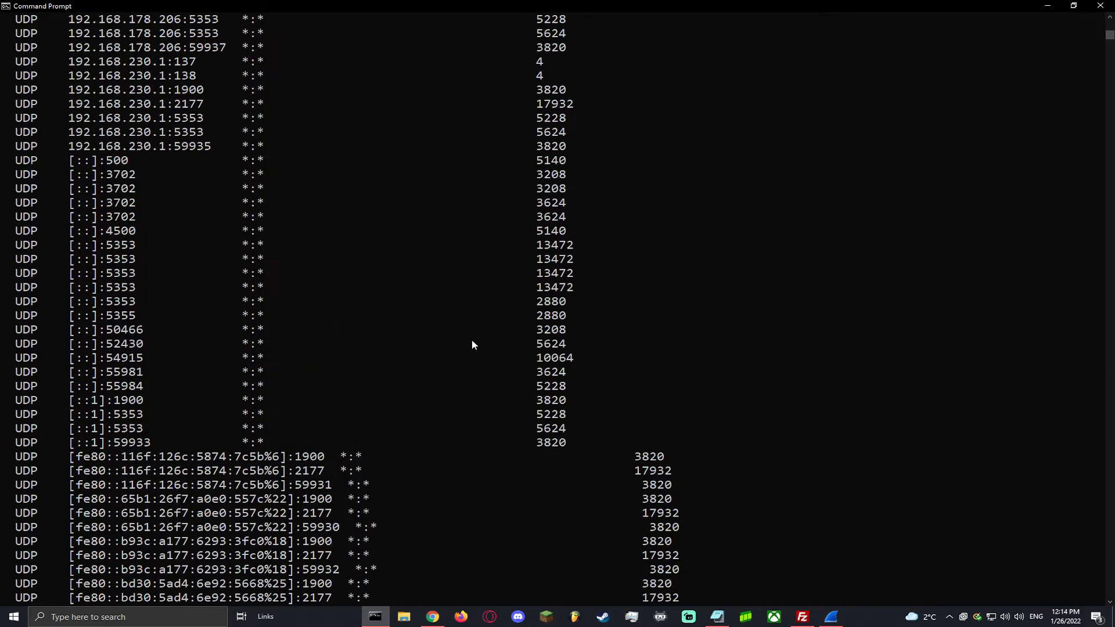
pyautogui.scroll(20, 120, 329)
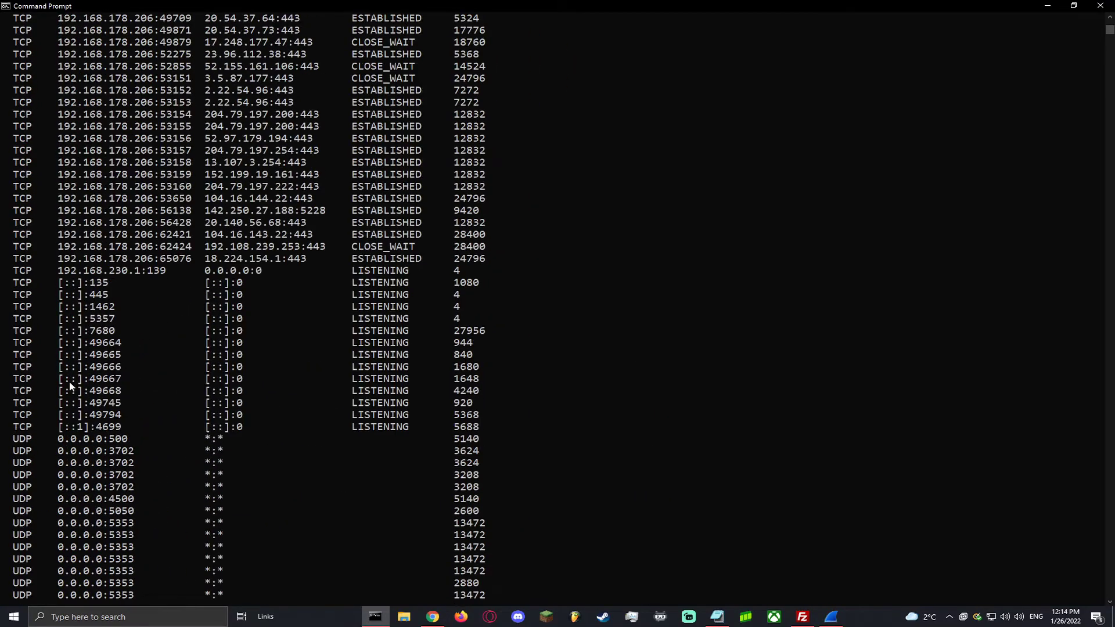
pyautogui.scroll(-11, 18, 317)
pyautogui.moveTo(14, 126); pyautogui.dragTo(49, 175)
pyautogui.scroll(-5, 56, 263)
pyautogui.click(92, 247)
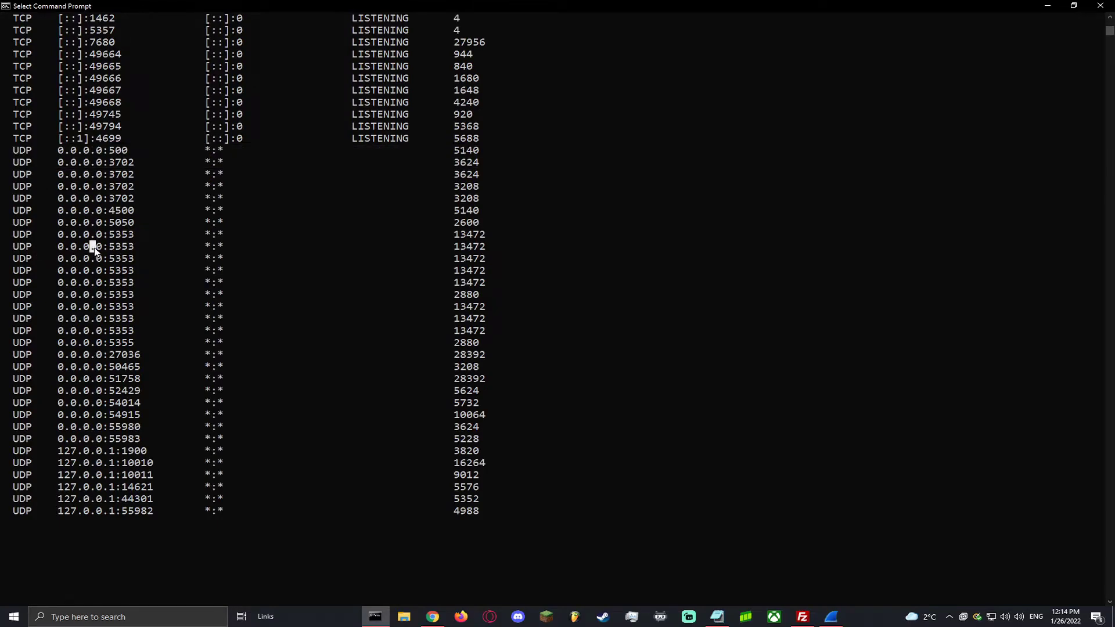
pyautogui.scroll(7, 104, 291)
pyautogui.scroll(18, 105, 294)
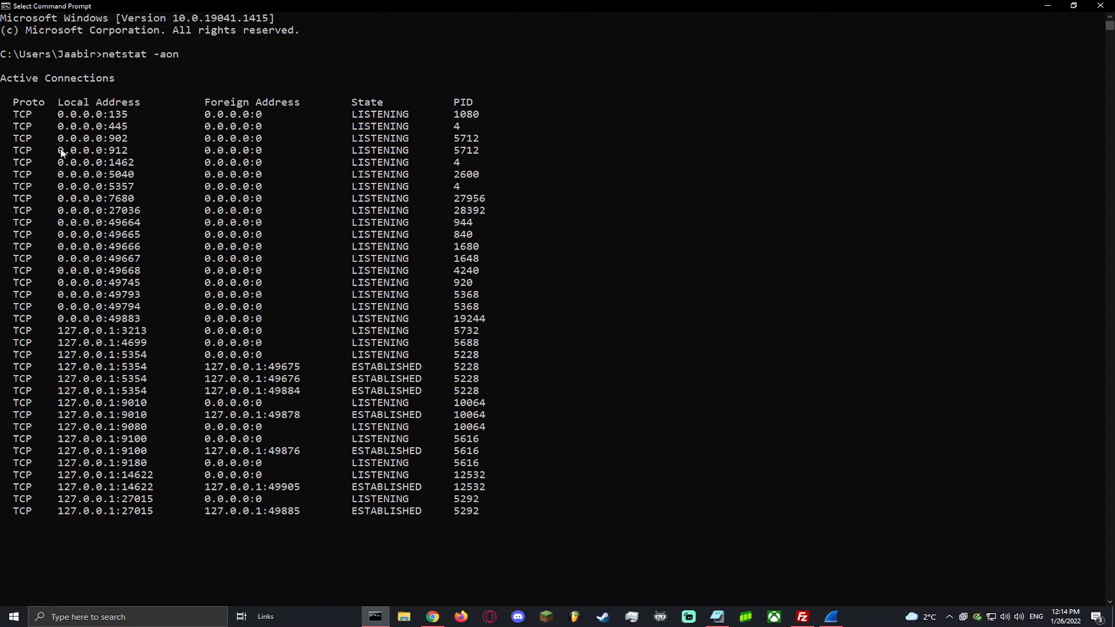
# Examine the Local Address column and the port numbers of the first TCP entries
pyautogui.moveTo(63, 104); pyautogui.dragTo(139, 105)
pyautogui.click(86, 223)
pyautogui.click(110, 113)
pyautogui.click(117, 138)
pyautogui.click(116, 150)
pyautogui.click(118, 162)
pyautogui.click(118, 186)
pyautogui.click(117, 198)
pyautogui.click(17, 115)
pyautogui.doubleClick(27, 117)
pyautogui.click(28, 115)
pyautogui.doubleClick(123, 116)
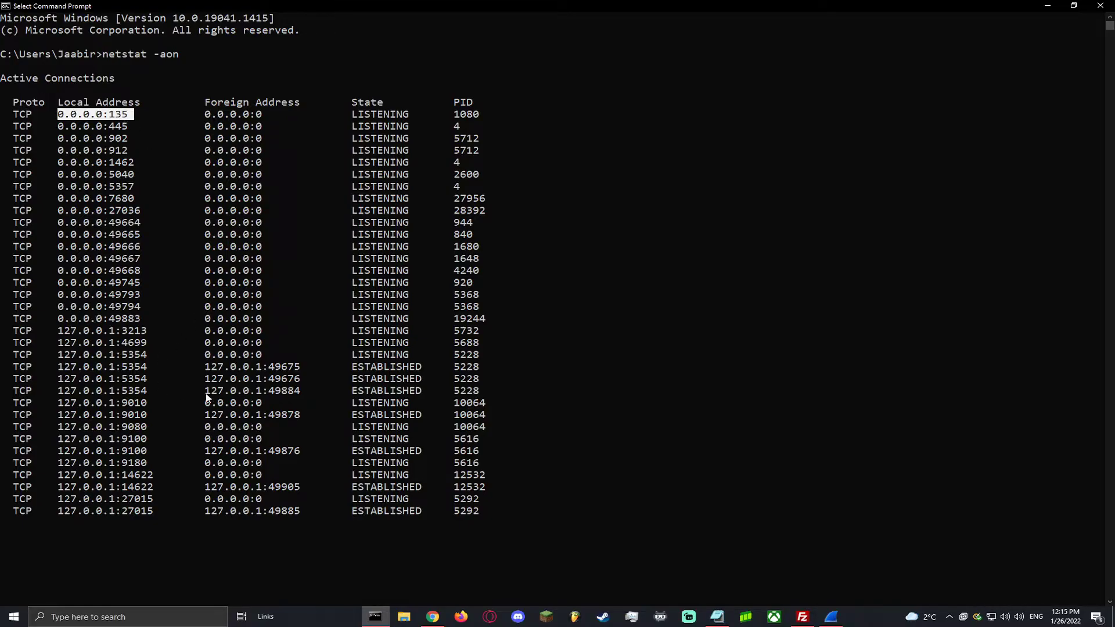
# Examine the Foreign Address of an established connection, the LISTENING and ESTABLISHED states, and the PID column
pyautogui.doubleClick(290, 368)
pyautogui.click(368, 151)
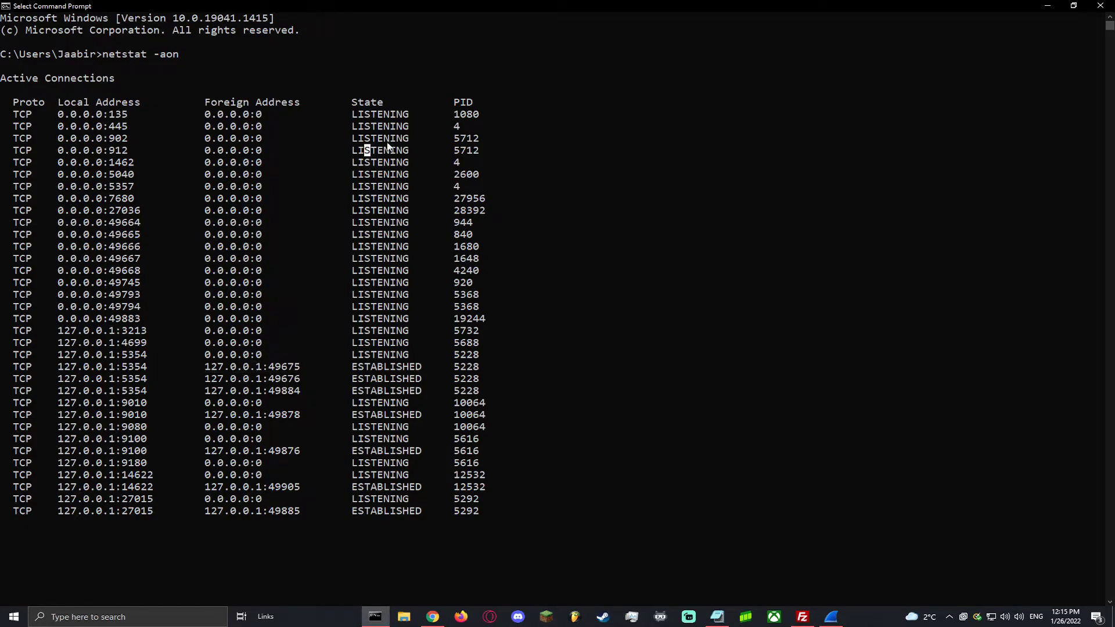
pyautogui.doubleClick(372, 114)
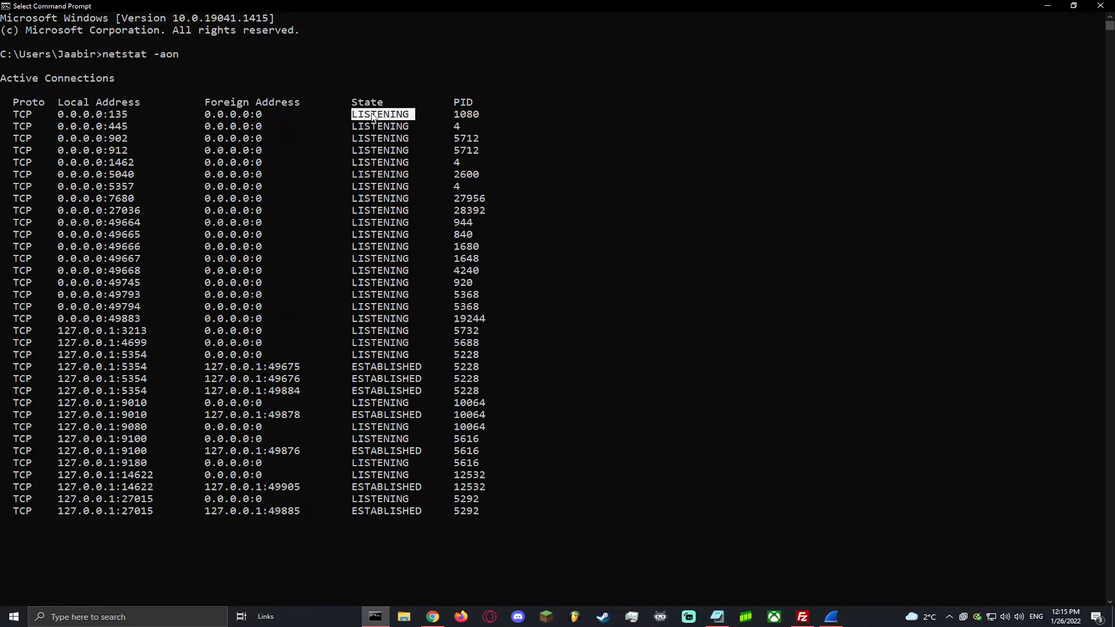
pyautogui.doubleClick(372, 390)
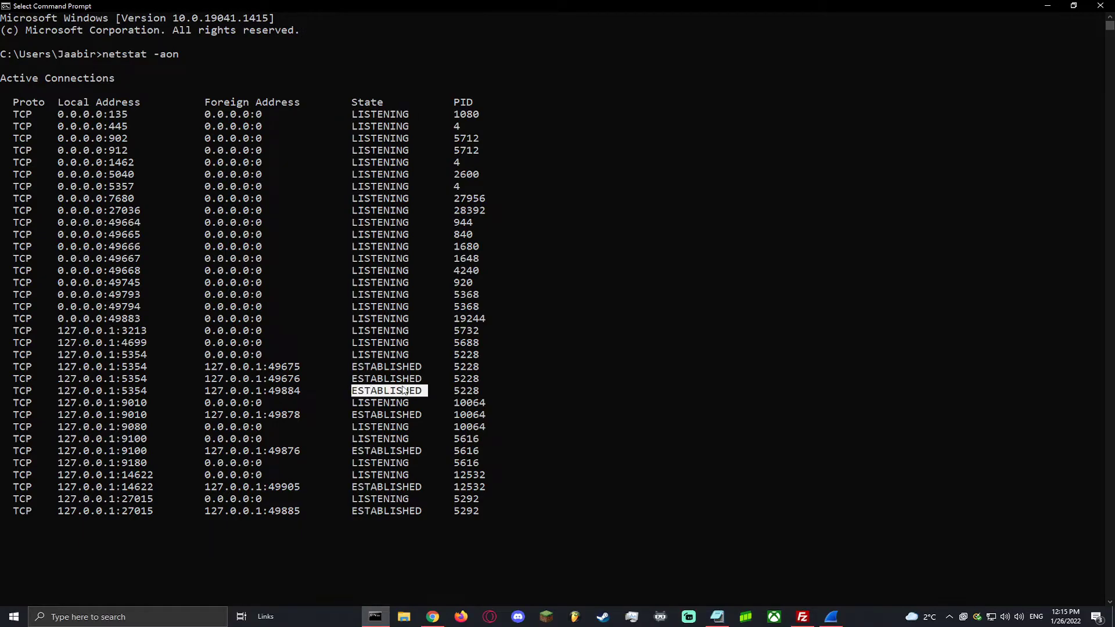
pyautogui.doubleClick(467, 106)
pyautogui.click(464, 126)
pyautogui.click(482, 186)
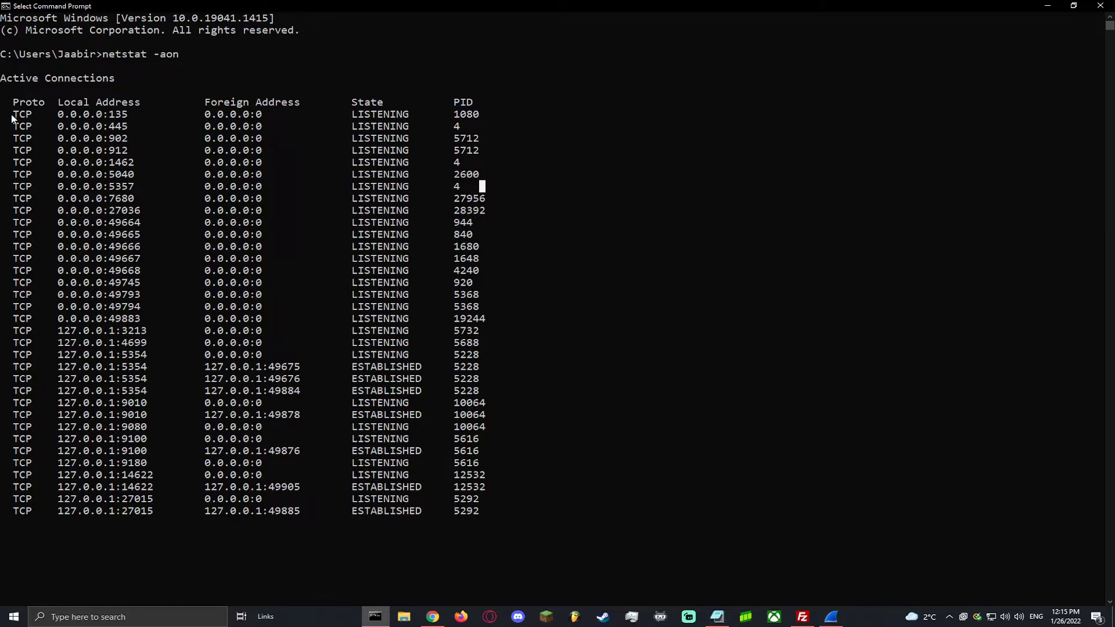
# Examine the complete TCP row for 0.0.0.0:135, focusing on its local port and state
pyautogui.moveTo(13, 115); pyautogui.dragTo(479, 115)
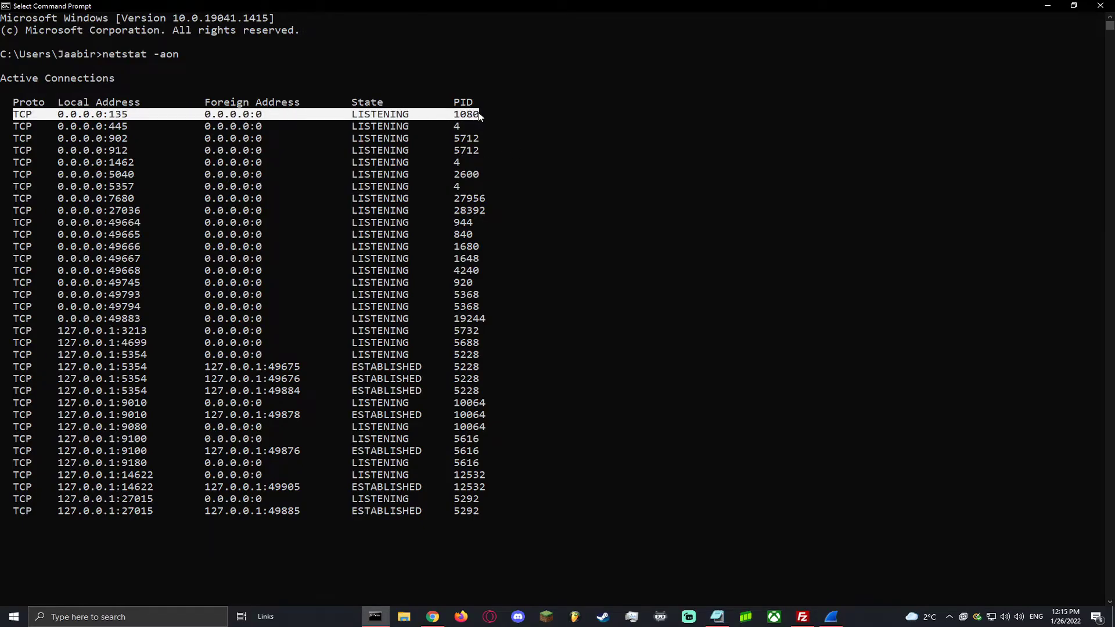
pyautogui.click(106, 115)
pyautogui.doubleClick(110, 115)
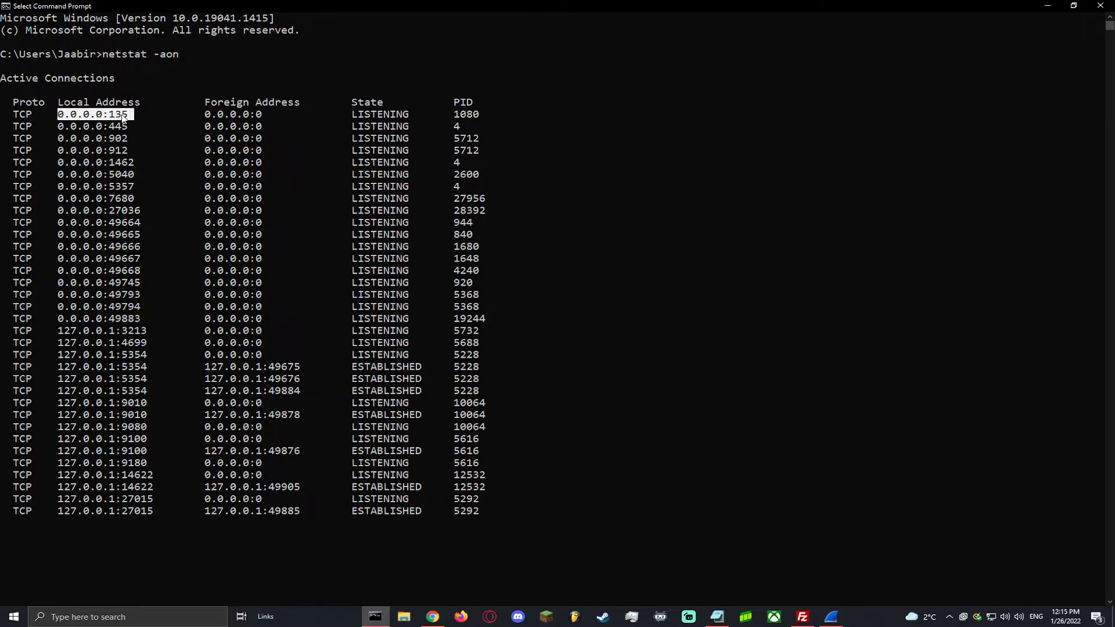
pyautogui.click(134, 115)
pyautogui.doubleClick(134, 115)
pyautogui.click(387, 114)
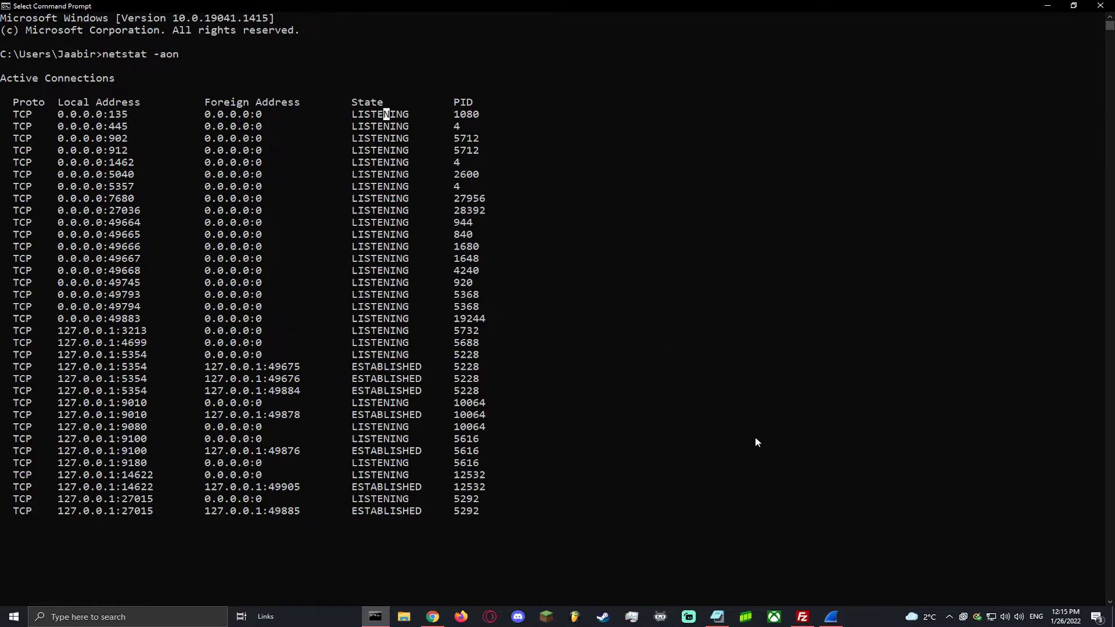
pyautogui.moveTo(7, 111); pyautogui.dragTo(481, 117)
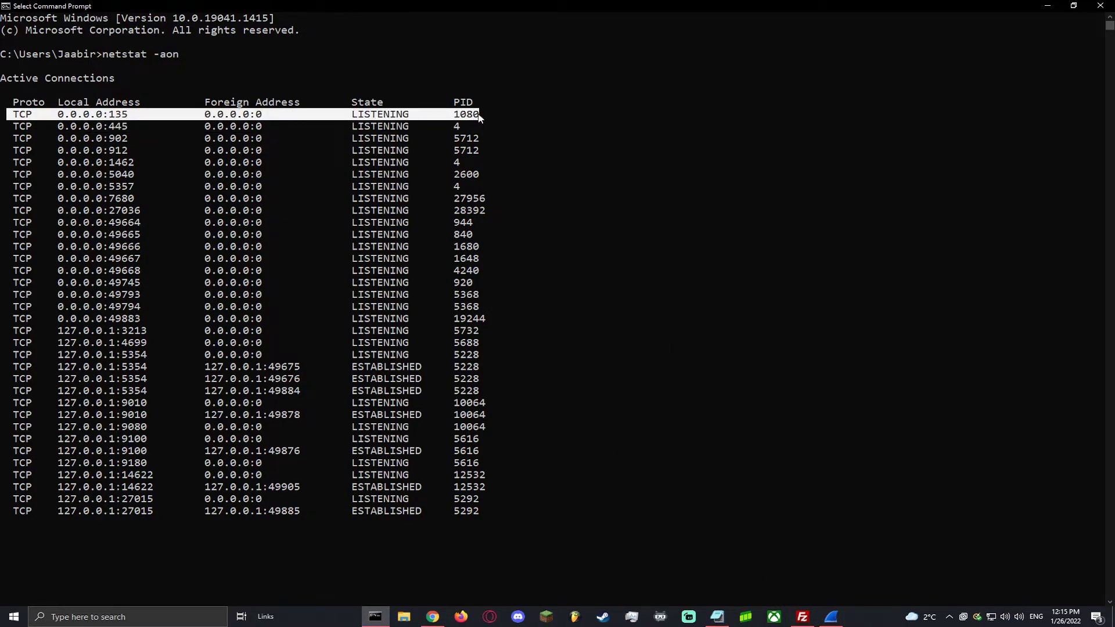
pyautogui.click(125, 114)
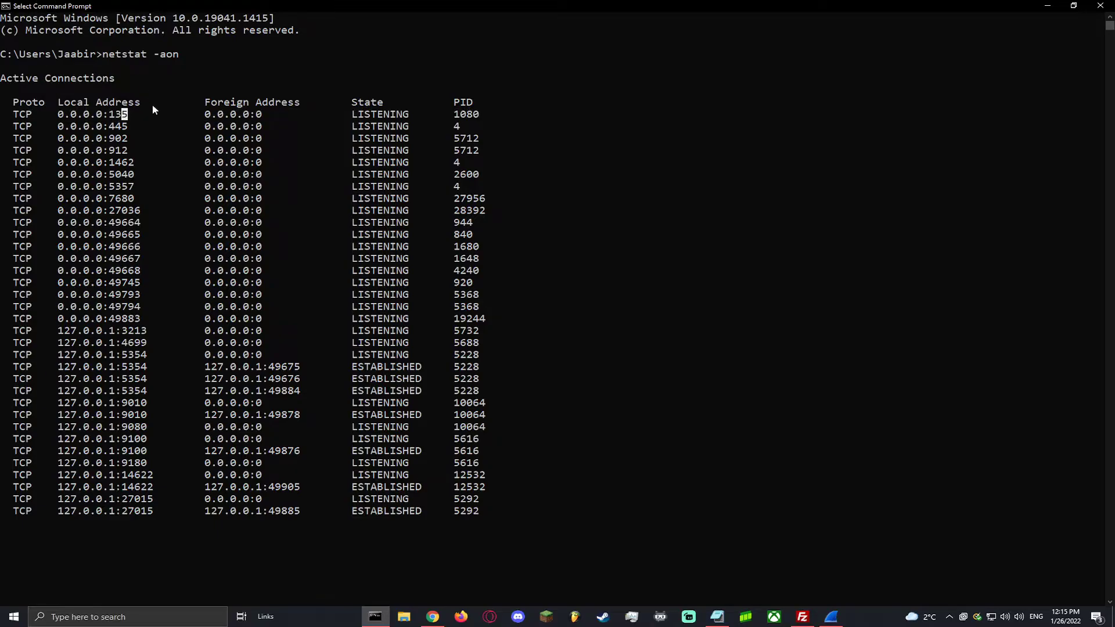
pyautogui.doubleClick(119, 116)
pyautogui.click(119, 116)
pyautogui.click(438, 331)
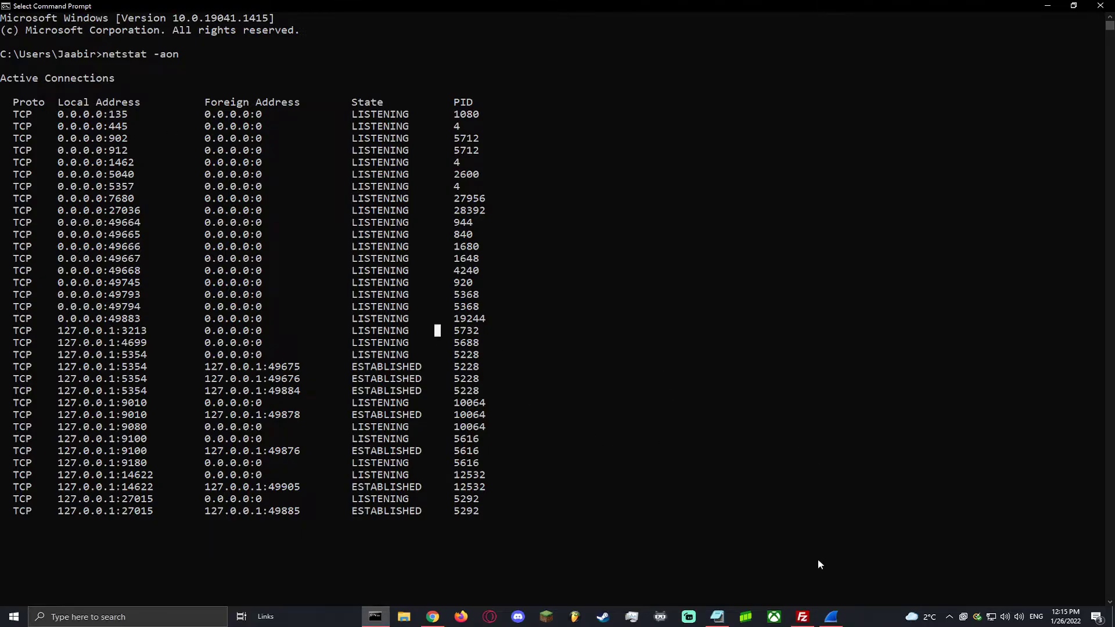
# Check the PID of the 0.0.0.0:135 entry and open Task Manager's detailed process list with the PID column
pyautogui.doubleClick(460, 115)
pyautogui.click(469, 115)
pyautogui.click(165, 618)
pyautogui.write('tas')
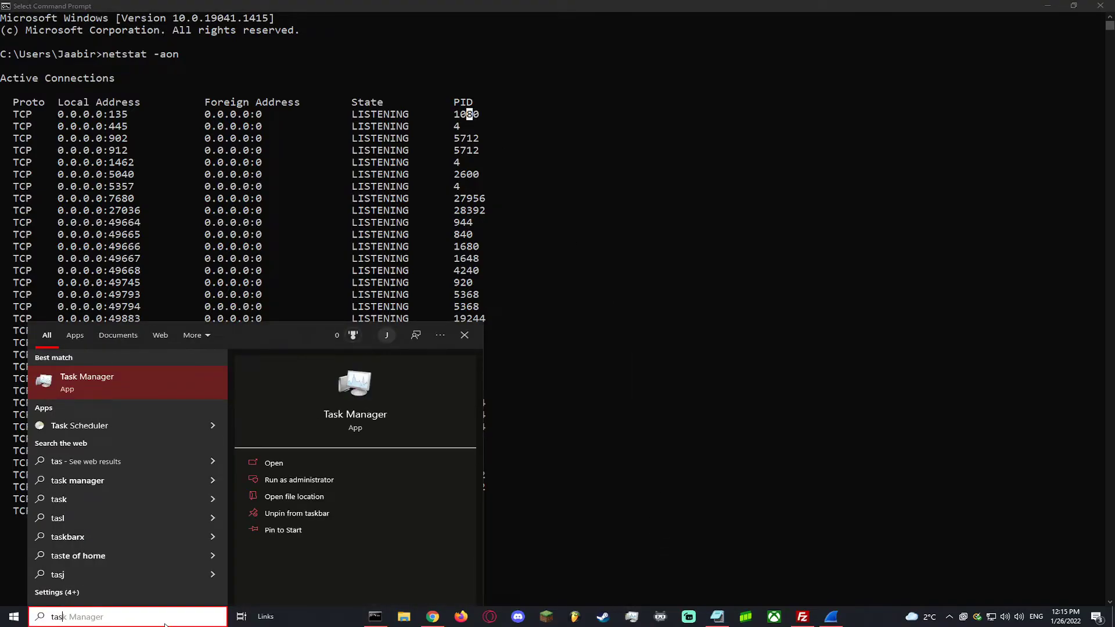
pyautogui.press('Return')
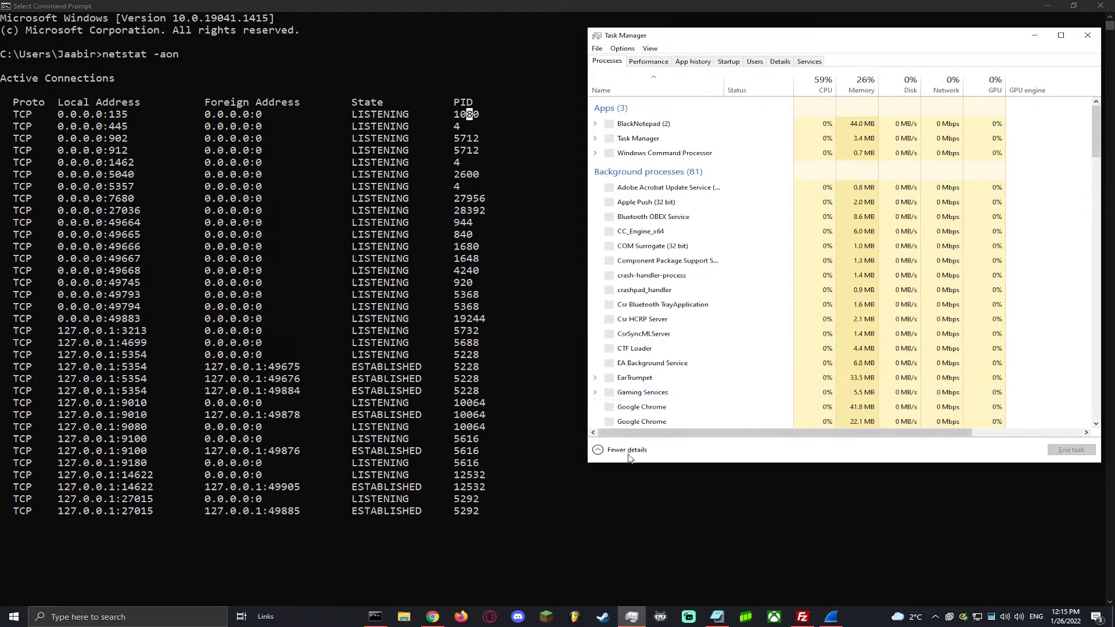
pyautogui.click(627, 451)
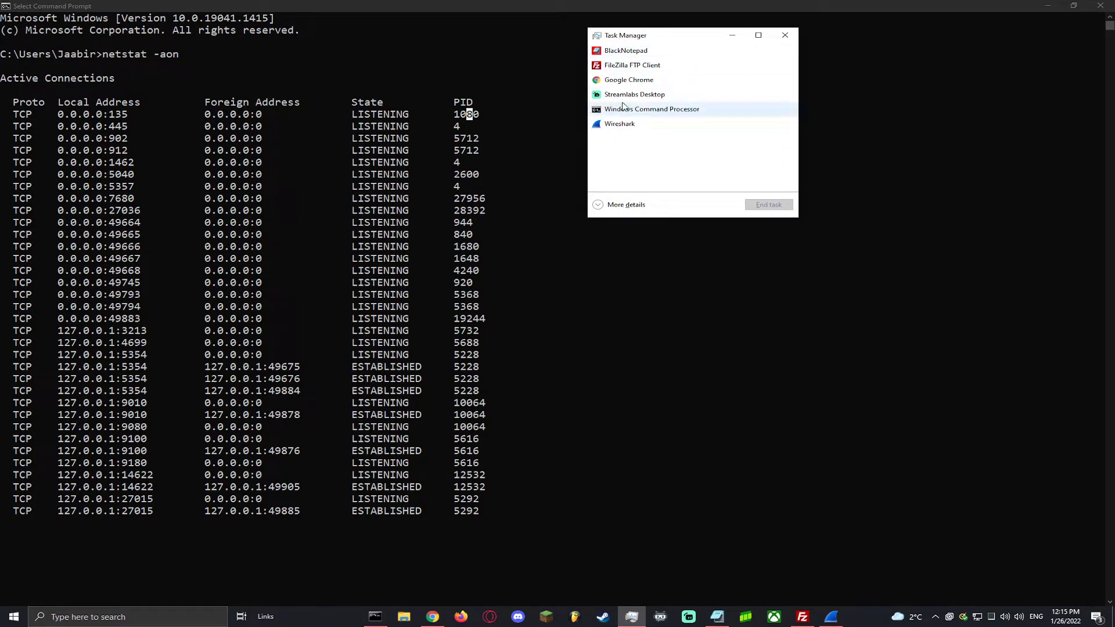
pyautogui.click(604, 208)
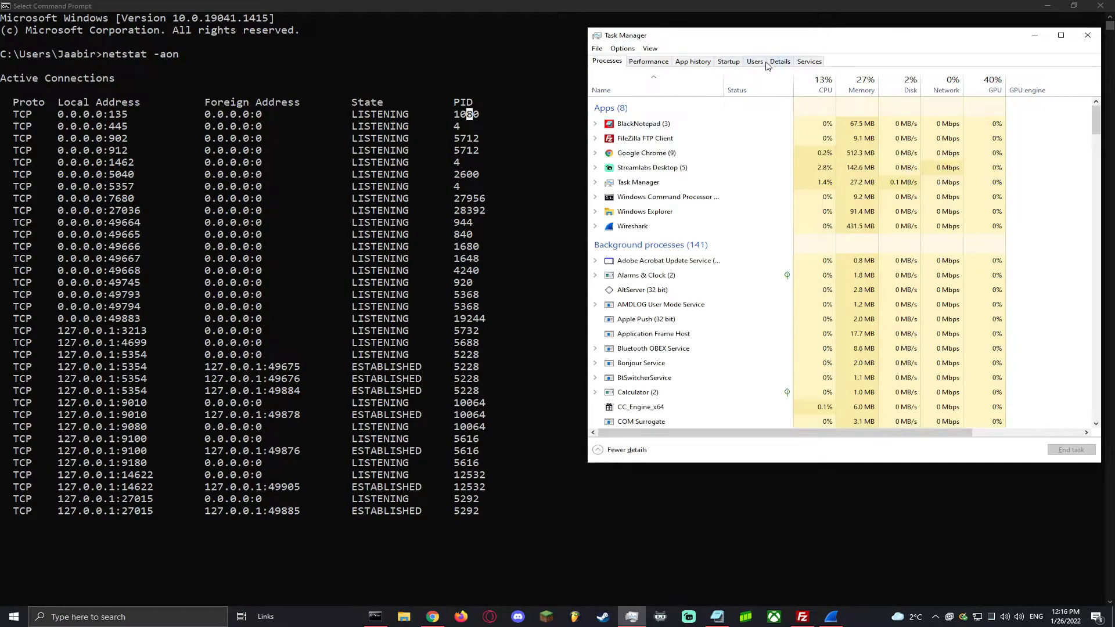
pyautogui.click(780, 62)
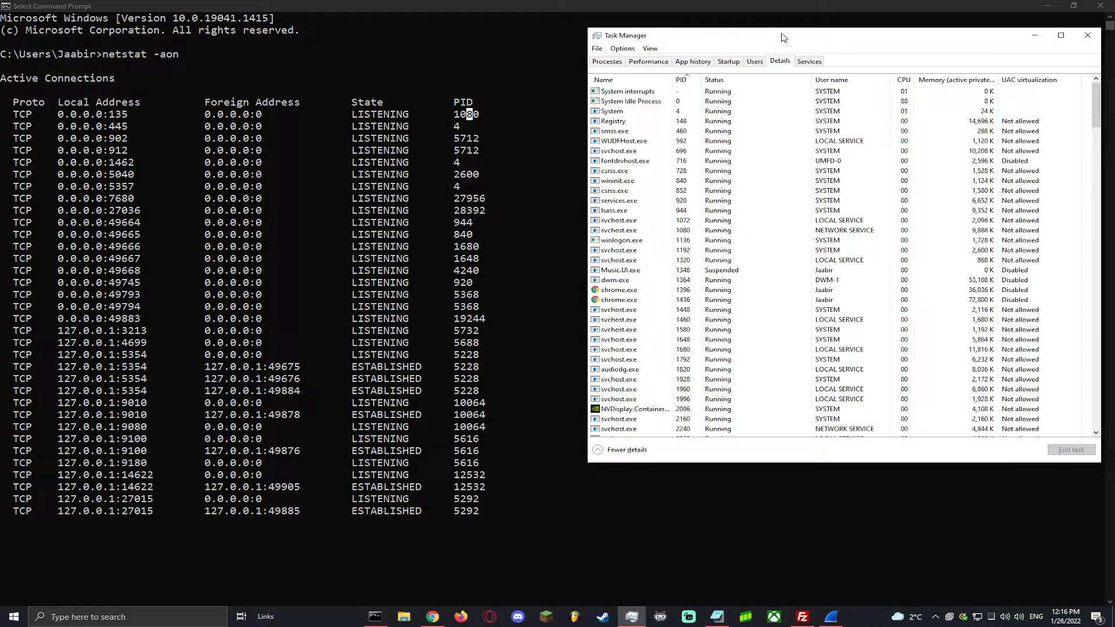
# Sort the Task Manager processes by PID and select the svchost.exe process with PID 1080
pyautogui.moveTo(784, 39); pyautogui.dragTo(717, 64)
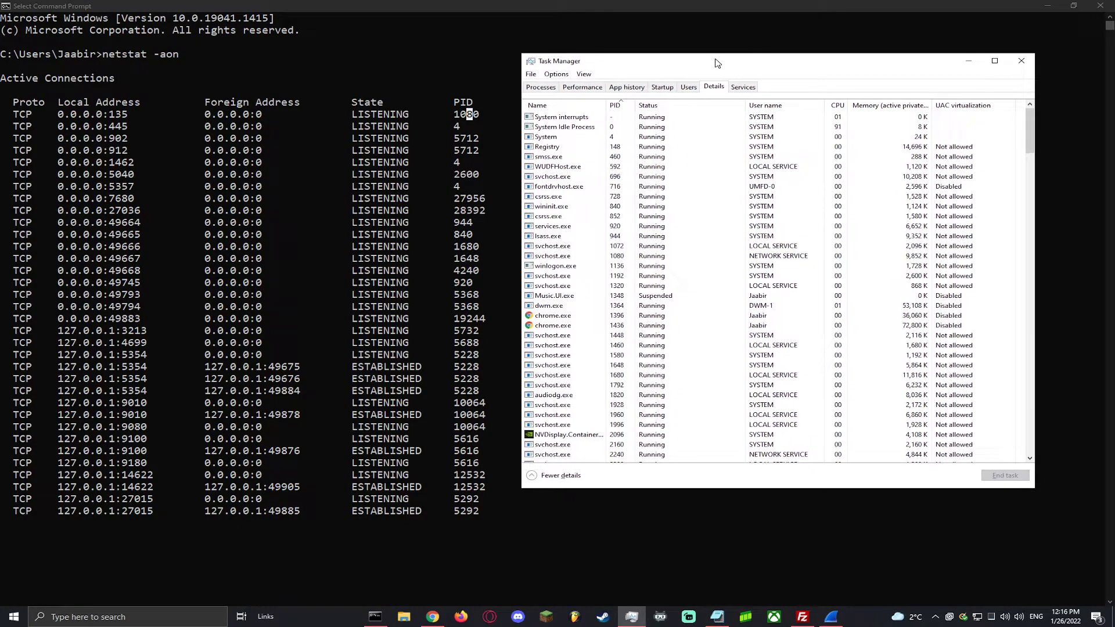
pyautogui.click(578, 111)
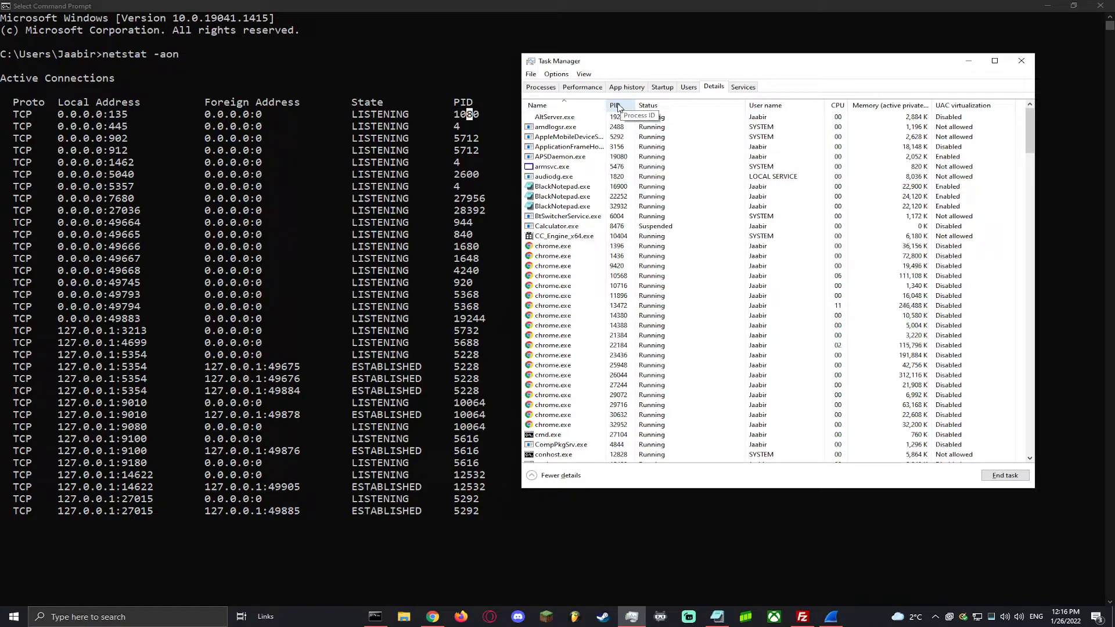
pyautogui.click(618, 108)
pyautogui.moveTo(643, 65); pyautogui.dragTo(720, 59)
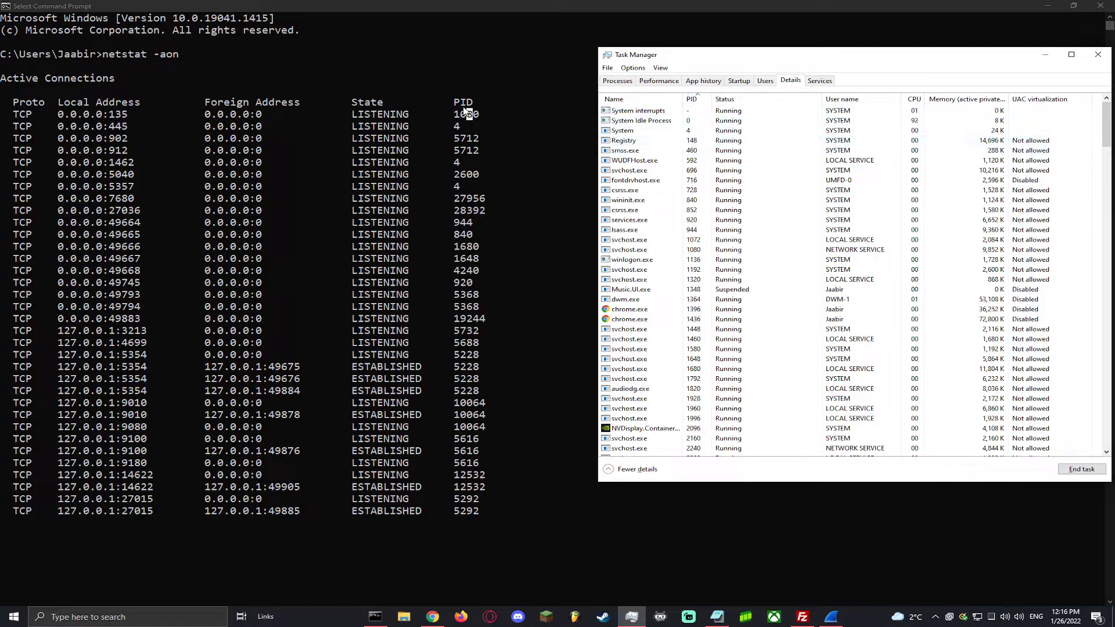
pyautogui.click(695, 253)
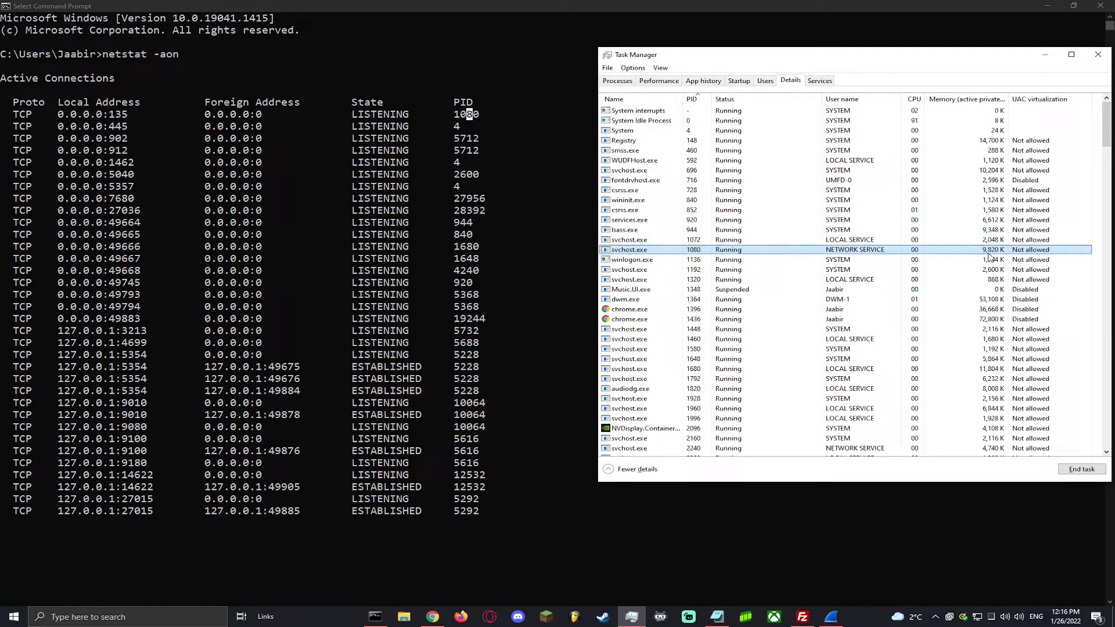
# Resize and reposition the Task Manager window so it sits beside the PID column of the netstat output
pyautogui.moveTo(992, 58); pyautogui.dragTo(754, 67)
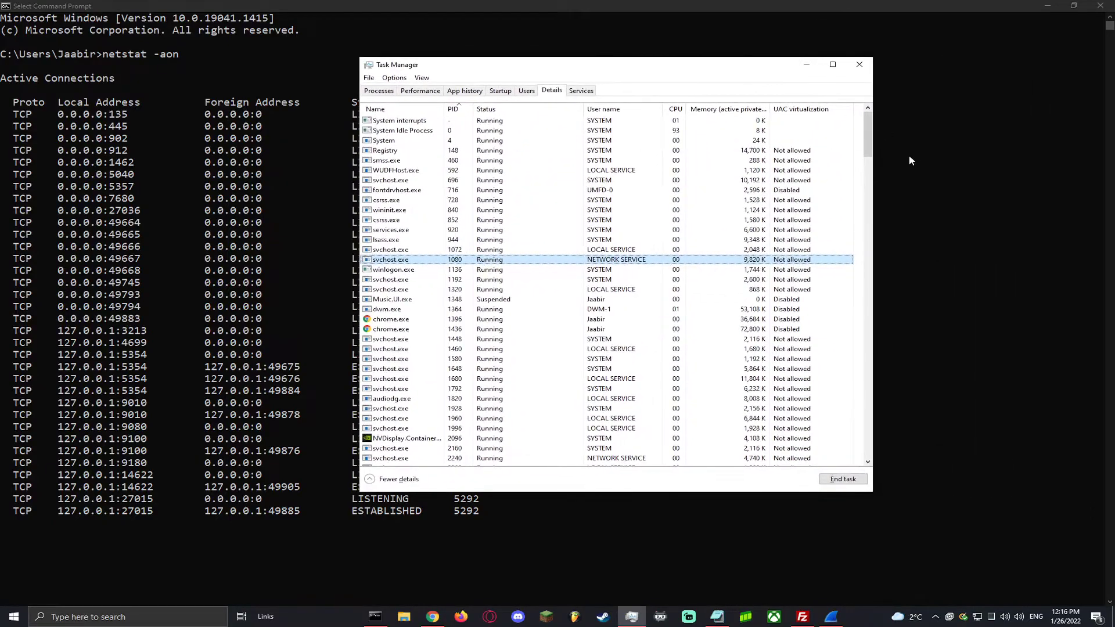
pyautogui.moveTo(873, 164); pyautogui.dragTo(1026, 164)
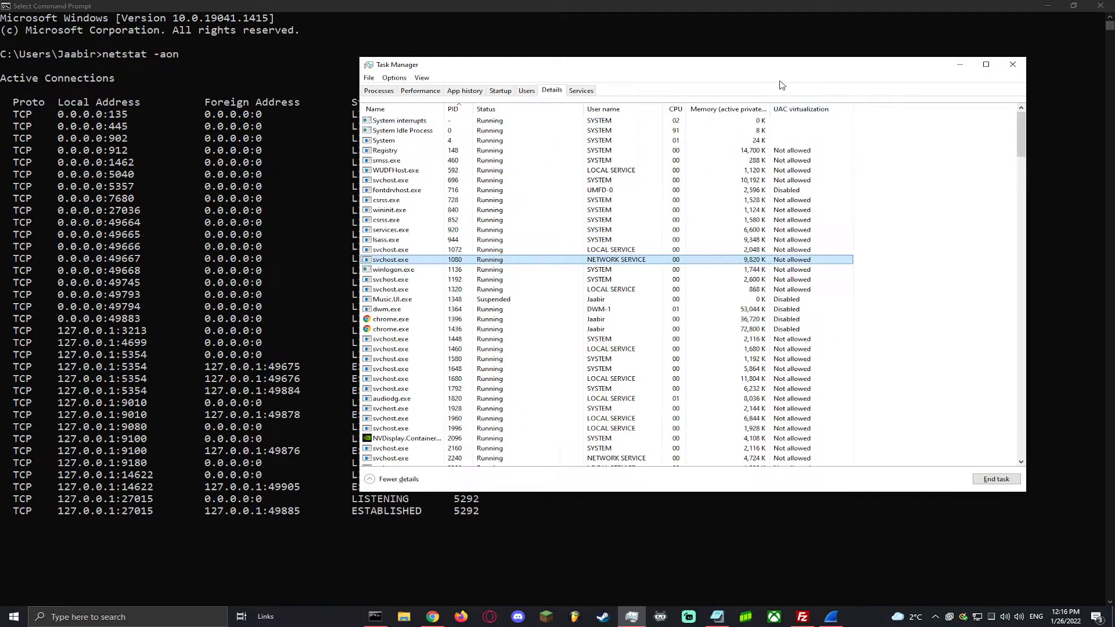
pyautogui.moveTo(845, 69); pyautogui.dragTo(882, 56)
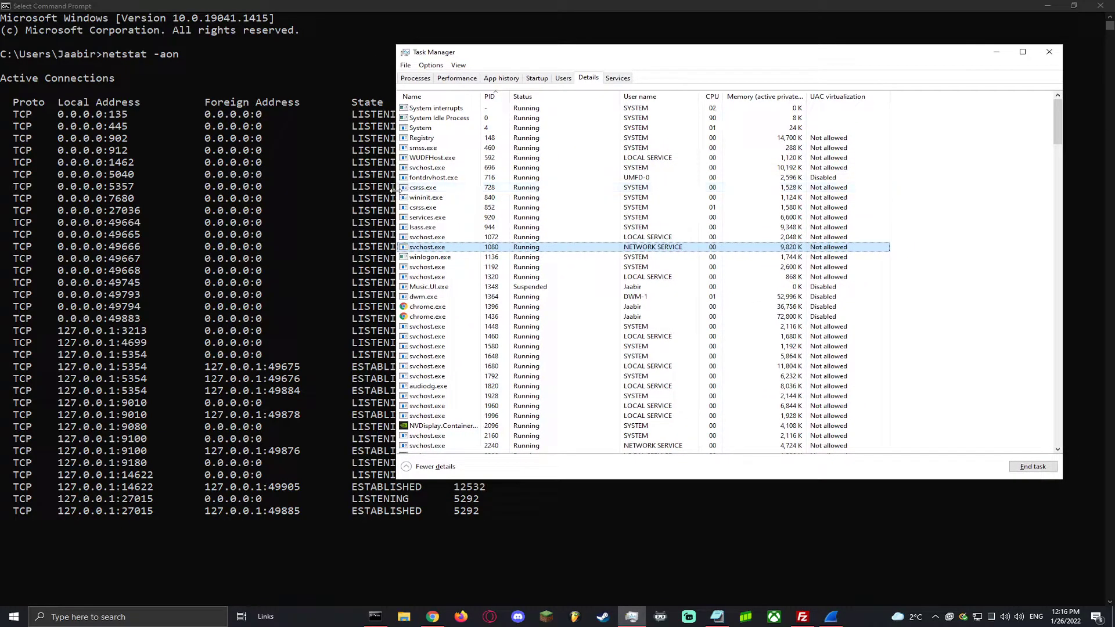
pyautogui.moveTo(394, 191); pyautogui.dragTo(511, 220)
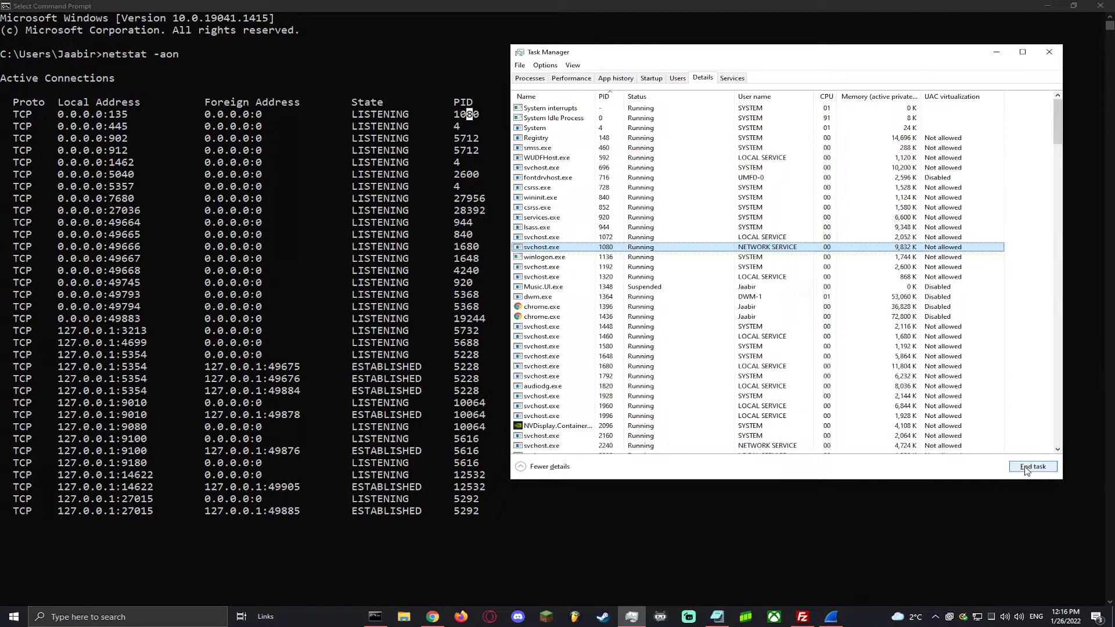
pyautogui.moveTo(634, 55); pyautogui.dragTo(636, 108)
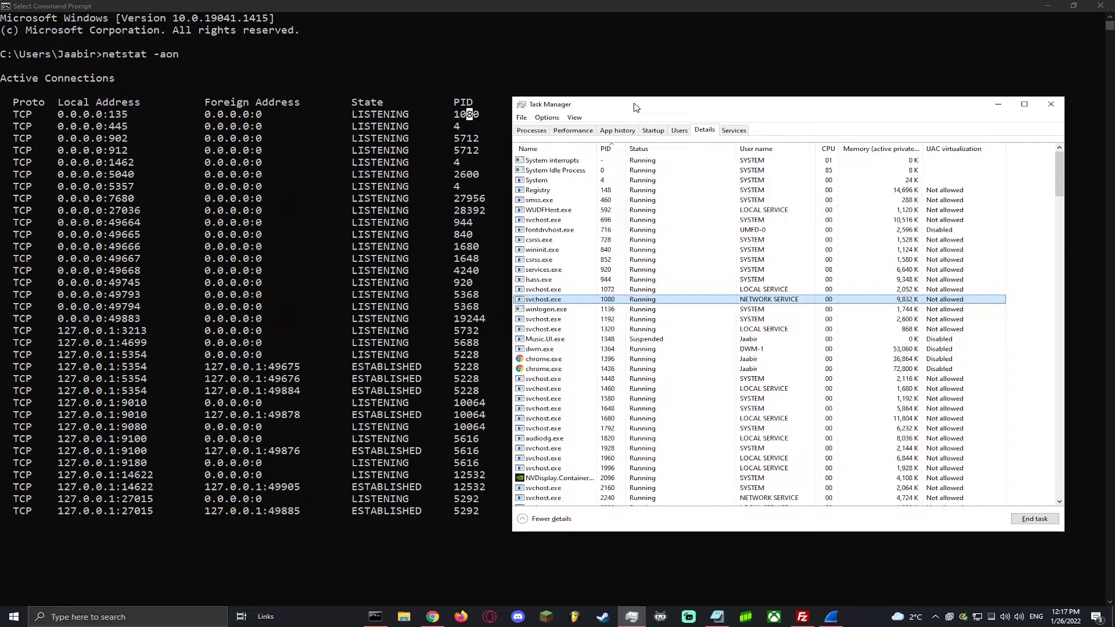
# Switch to Wireshark, maximize its window and browse the TCP-filtered packets
pyautogui.click(833, 618)
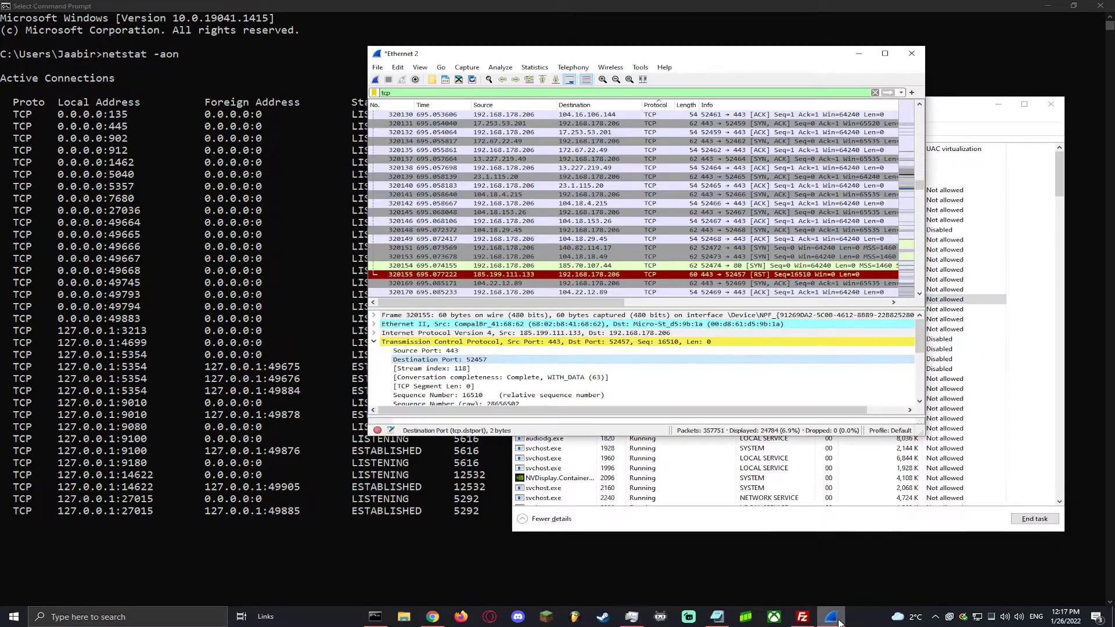
pyautogui.moveTo(683, 54); pyautogui.dragTo(599, 80)
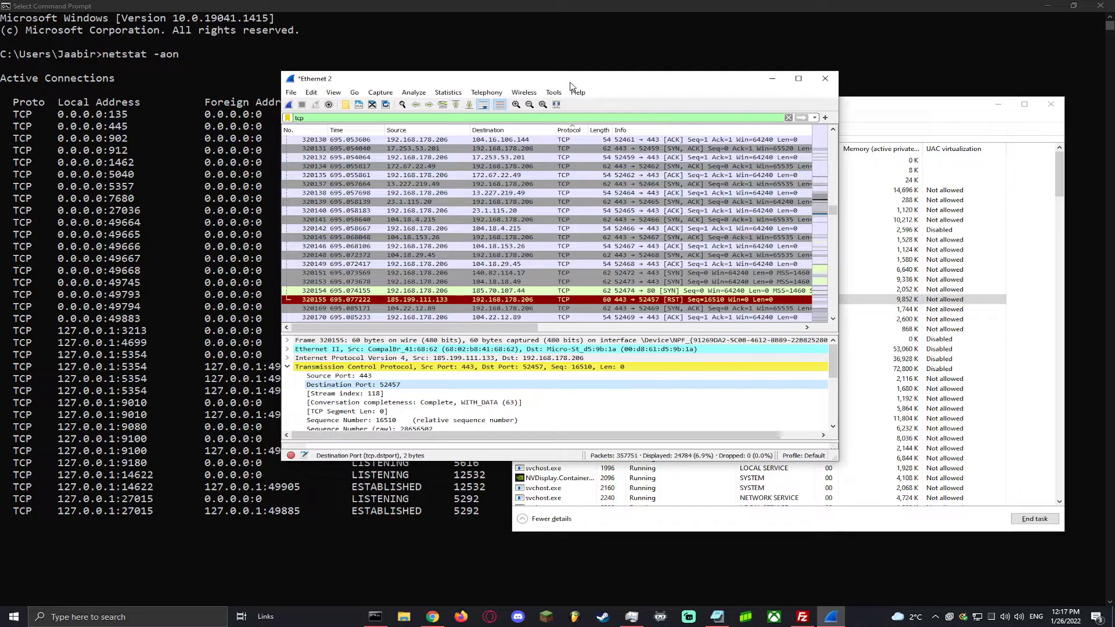
pyautogui.doubleClick(578, 79)
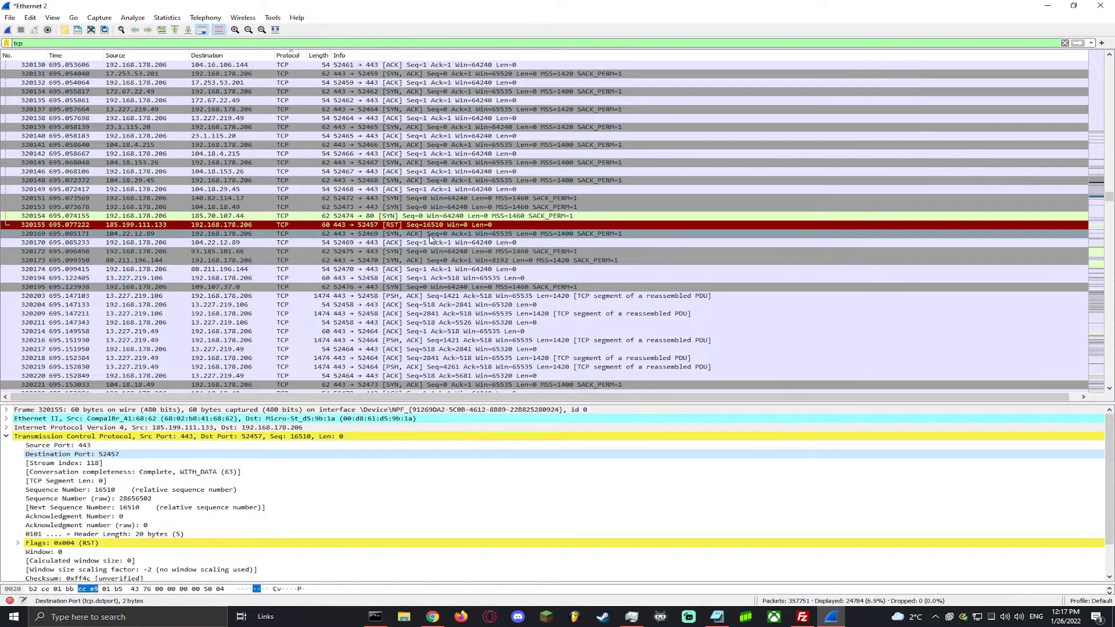
pyautogui.scroll(-6, 449, 221)
pyautogui.scroll(-7, 439, 264)
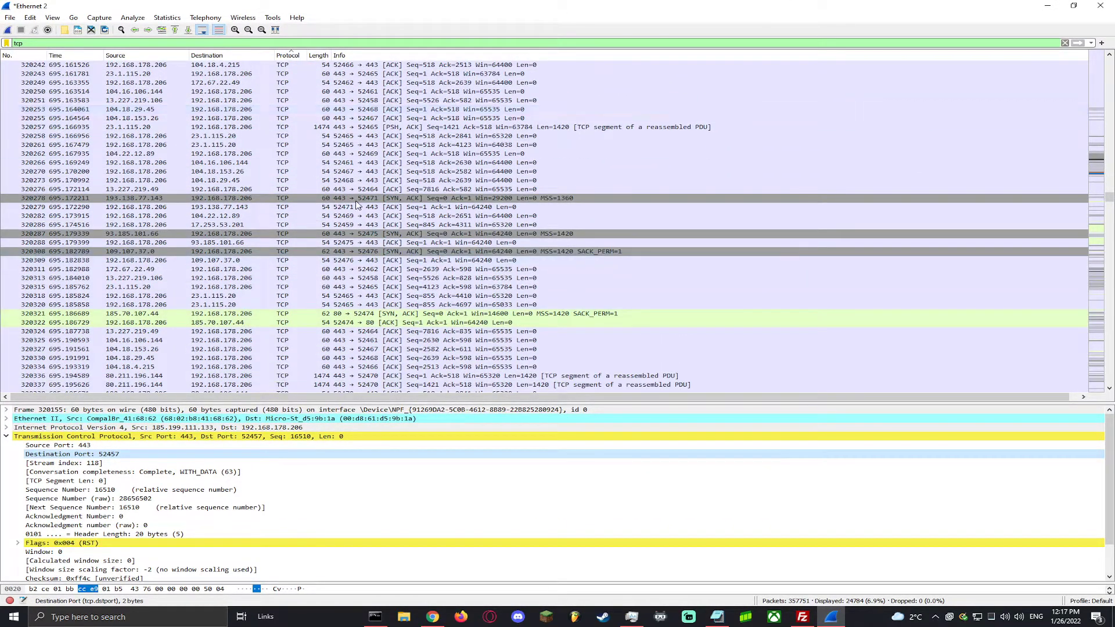
# Restore Wireshark to a floating window with the TCP details collapsed, and clear the tcp display filter
pyautogui.moveTo(333, 12); pyautogui.dragTo(505, 48)
pyautogui.click(345, 337)
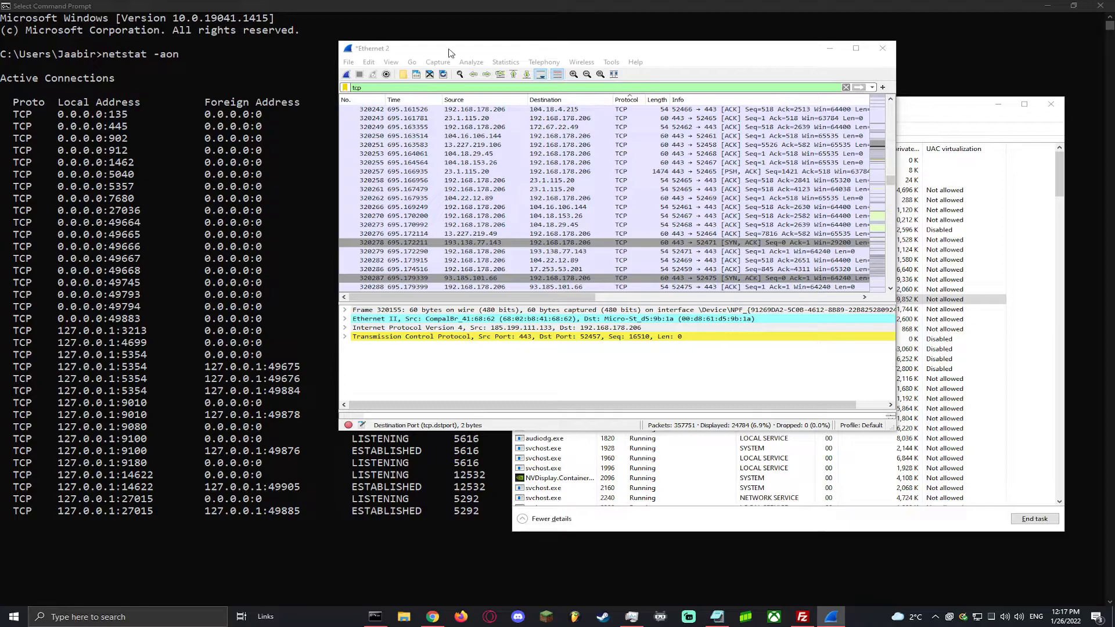
pyautogui.moveTo(374, 88); pyautogui.dragTo(318, 93)
pyautogui.press('BackSpace')
pyautogui.press('Return')
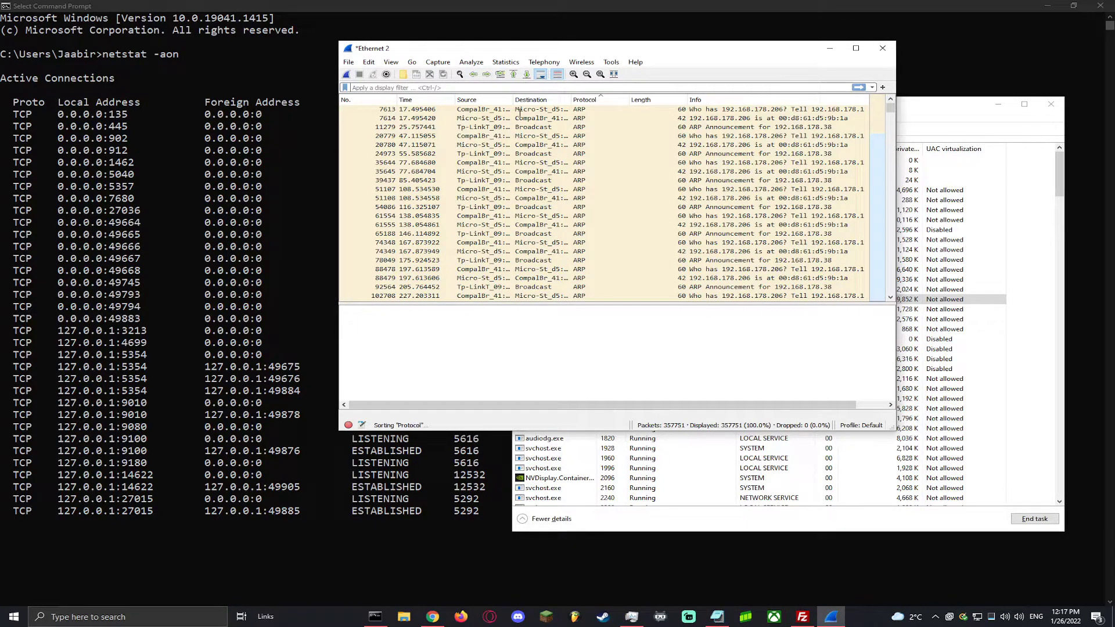
# Select packet 320219 and inspect its Transmission Control Protocol and Ethernet II details in an enlarged packet details pane
pyautogui.scroll(-6, 559, 178)
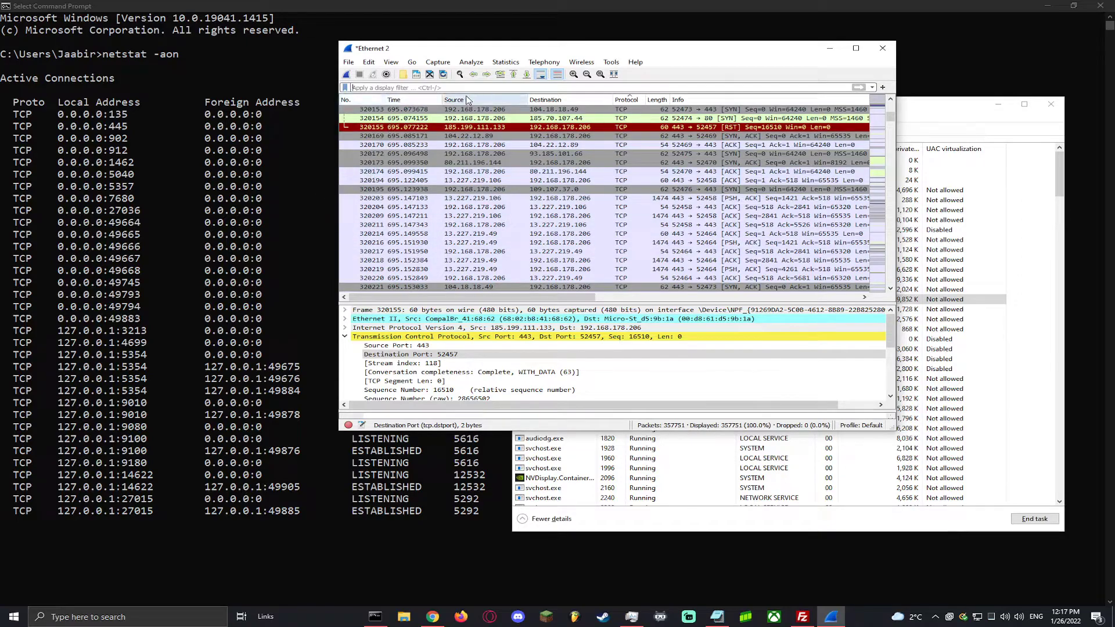
pyautogui.click(560, 271)
pyautogui.click(345, 336)
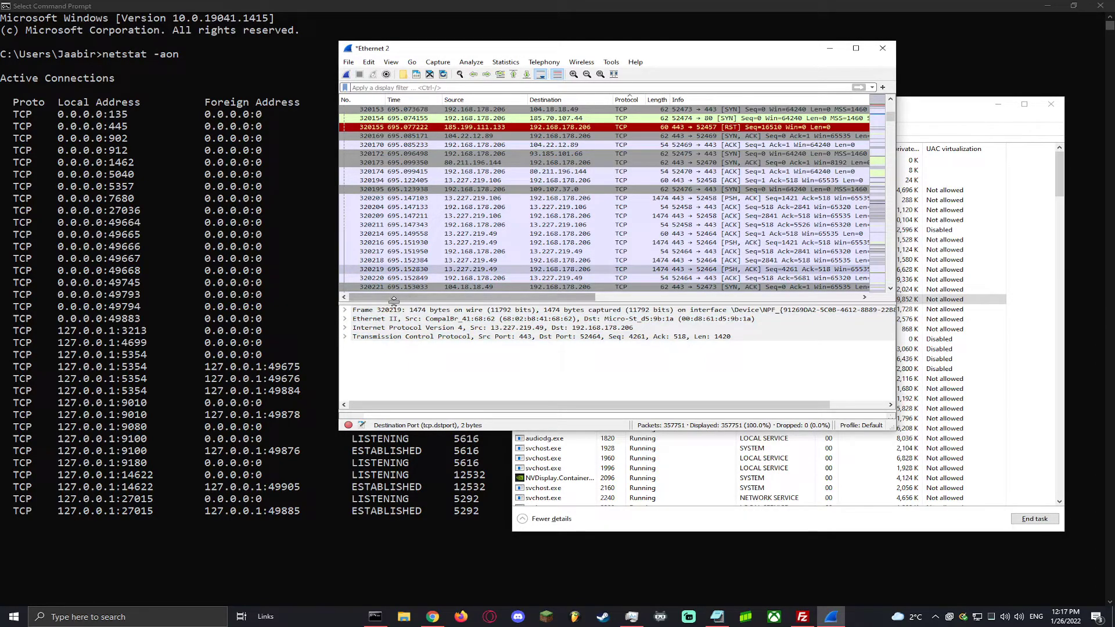
pyautogui.moveTo(394, 301); pyautogui.dragTo(395, 235)
pyautogui.click(345, 271)
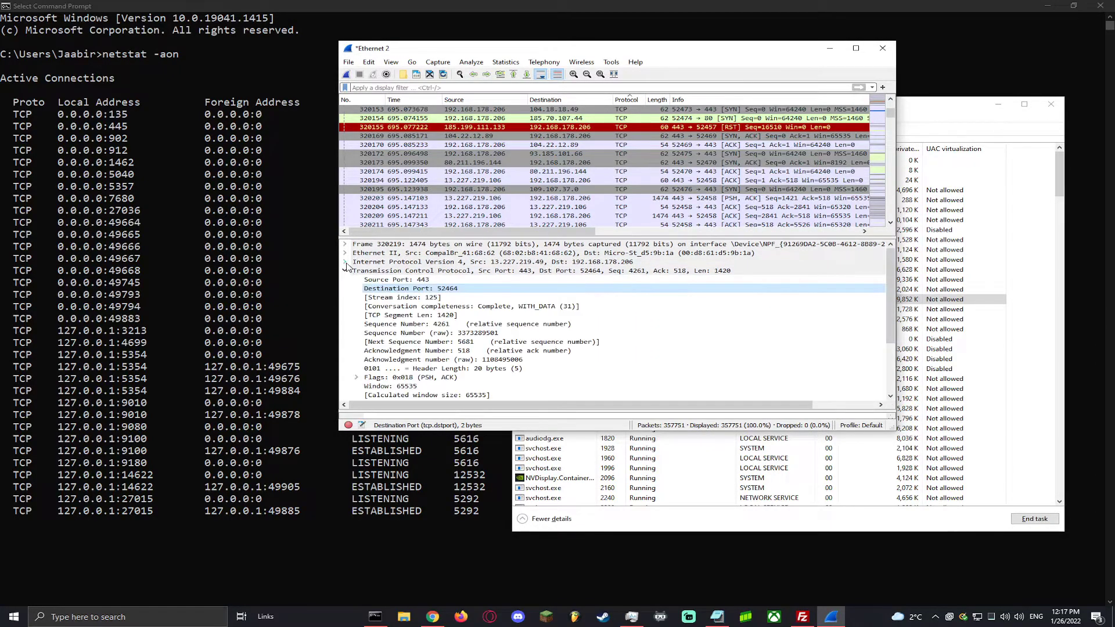
pyautogui.click(345, 270)
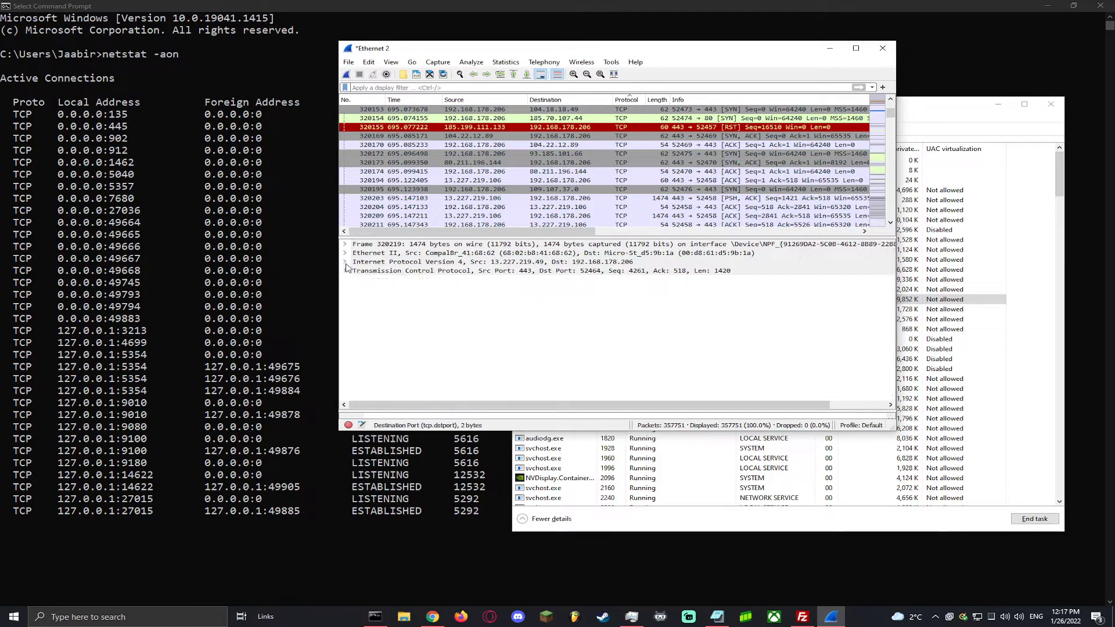
pyautogui.click(345, 253)
pyautogui.click(346, 254)
pyautogui.click(349, 62)
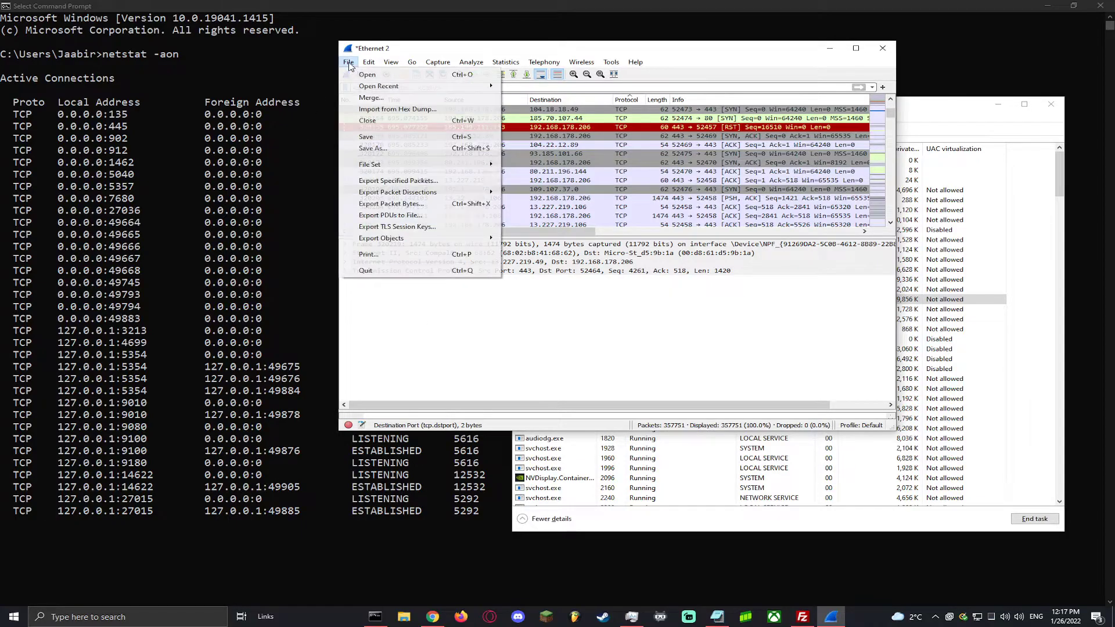
pyautogui.moveTo(390, 62)
pyautogui.moveTo(349, 62)
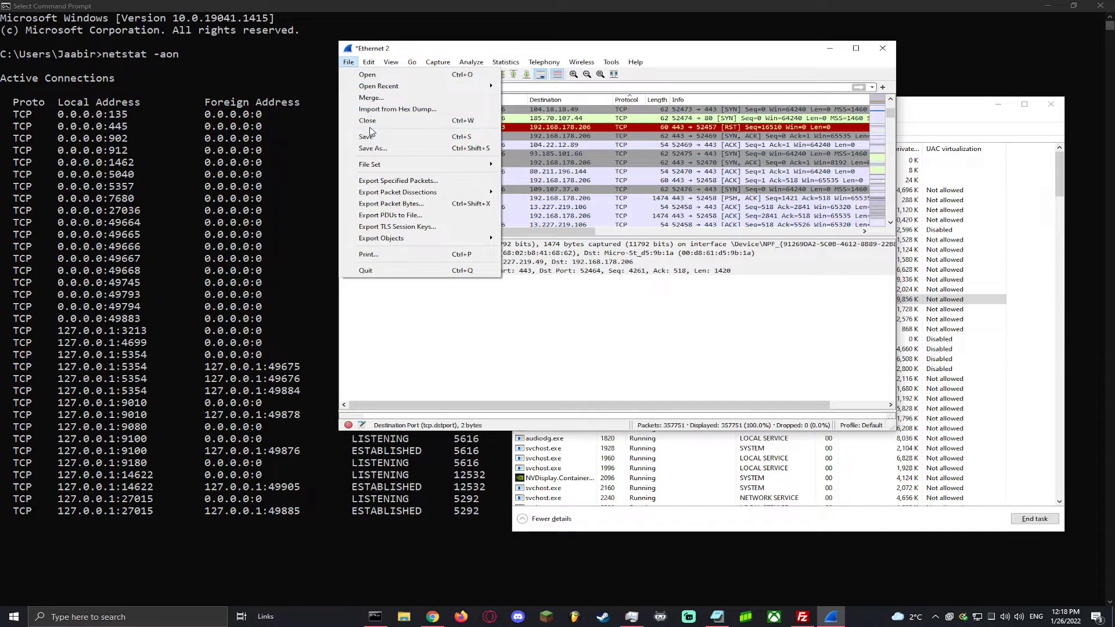
pyautogui.click(599, 335)
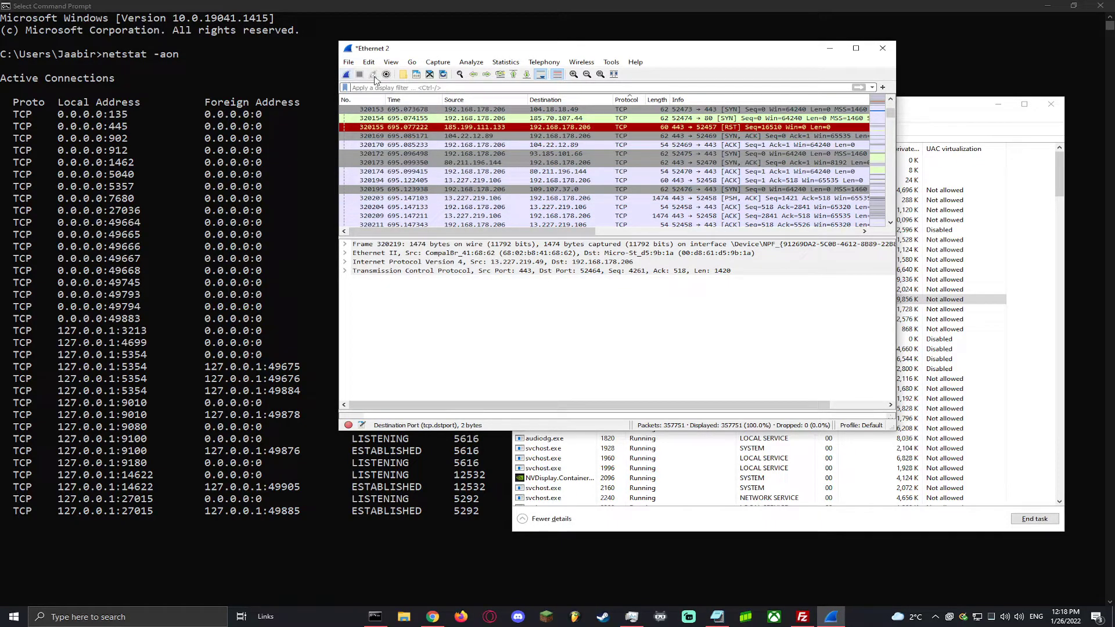
pyautogui.click(347, 76)
pyautogui.moveTo(616, 268); pyautogui.dragTo(651, 326)
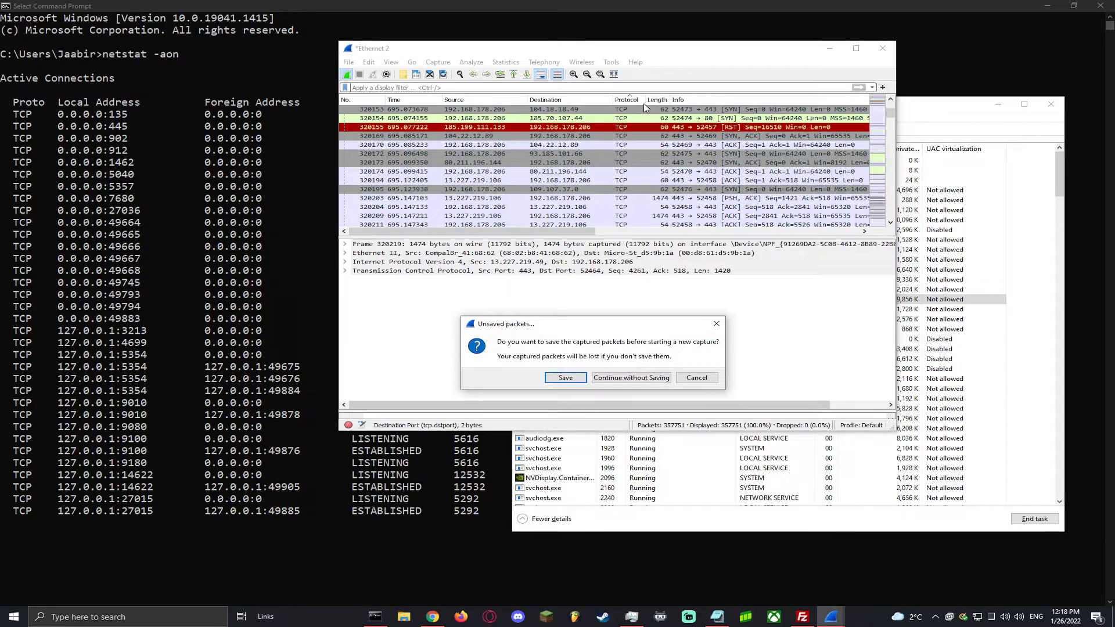
pyautogui.moveTo(604, 324); pyautogui.dragTo(612, 263)
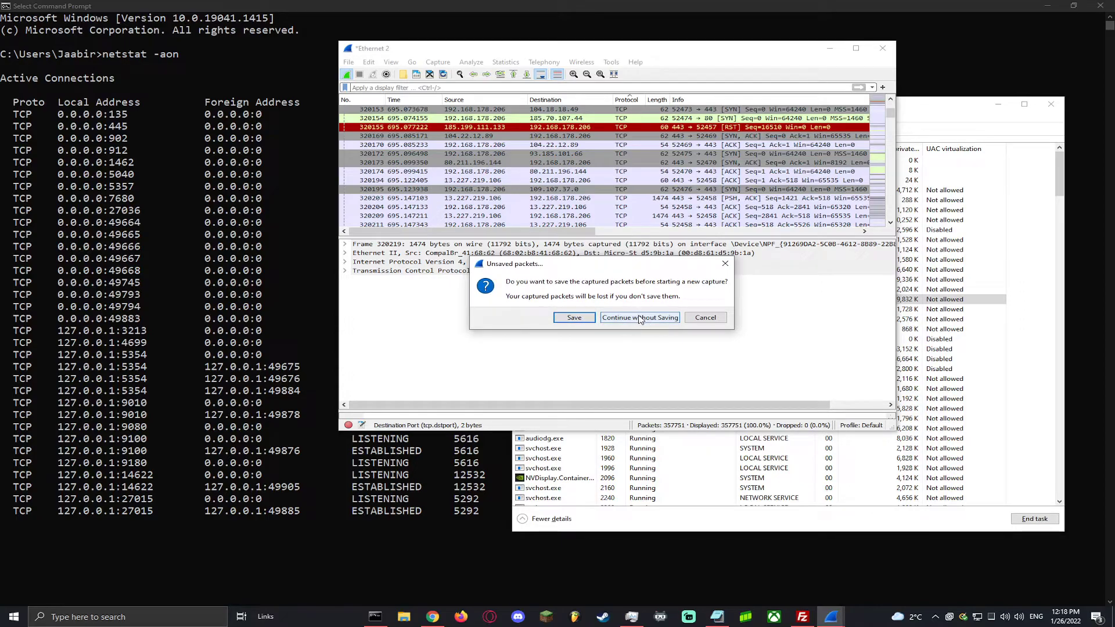
pyautogui.click(724, 263)
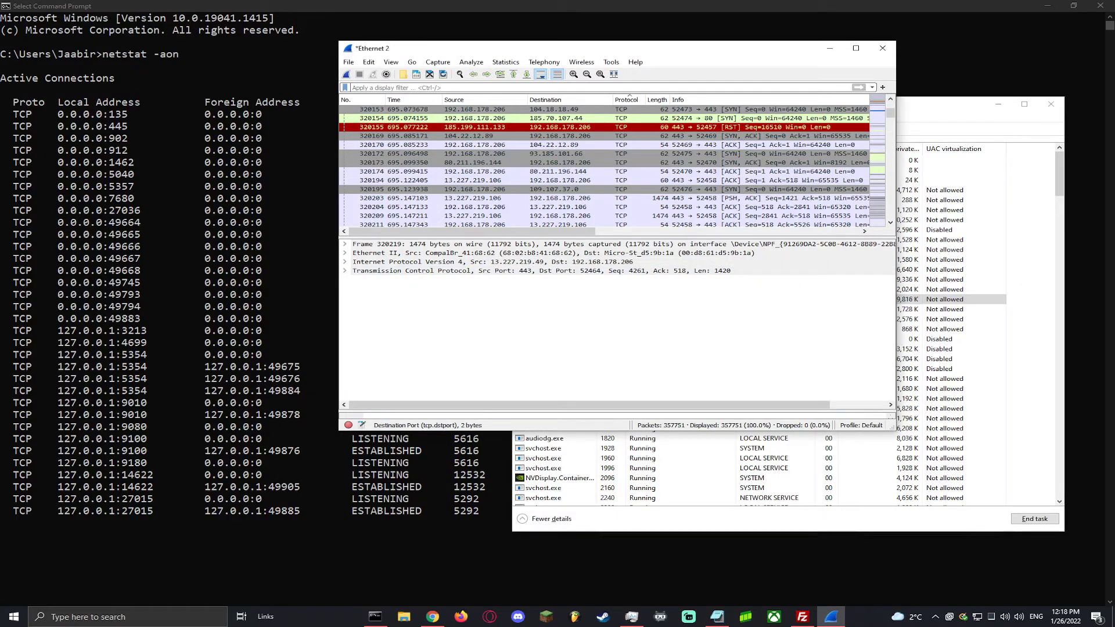